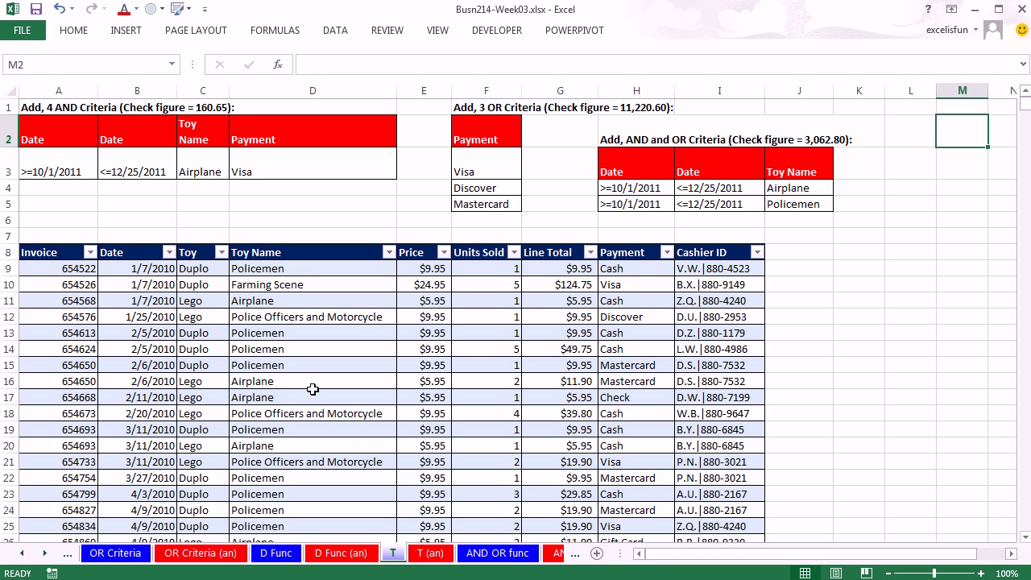
Step: Jump to the end of the toy sales table and inspect the Line Total total formula
left_click(309, 201)
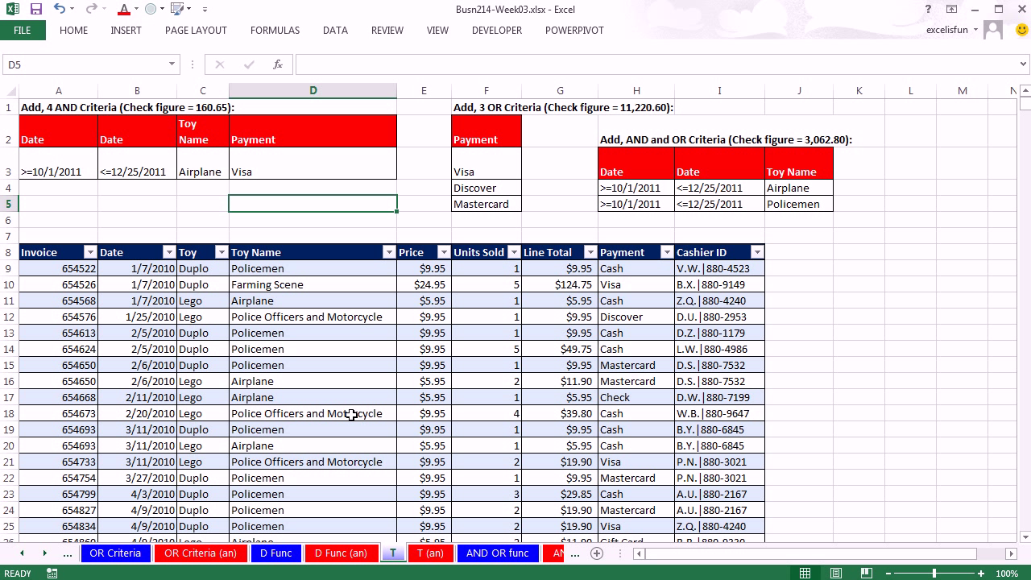
left_click(291, 286)
key("ctrl+Down")
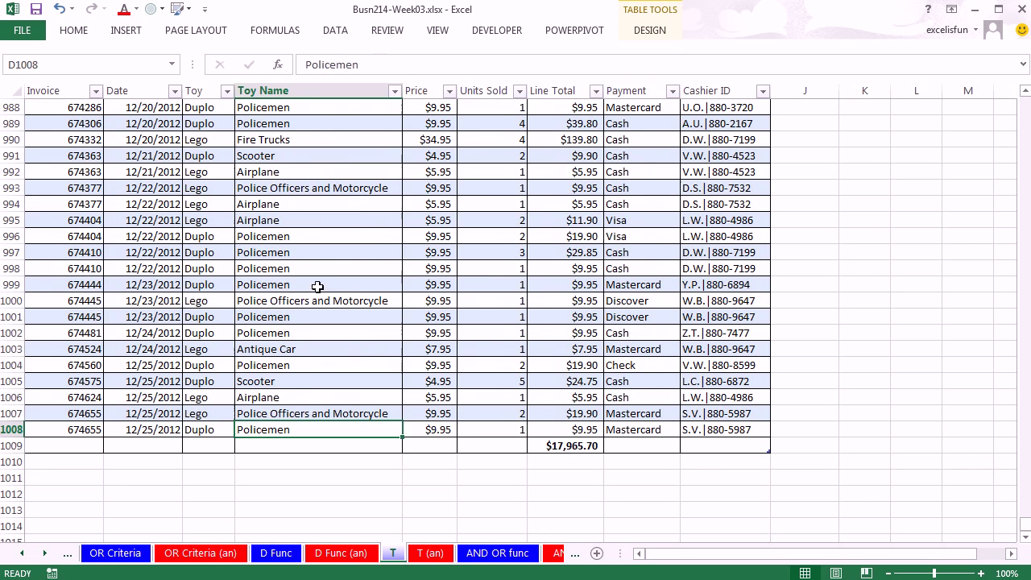
left_click(557, 445)
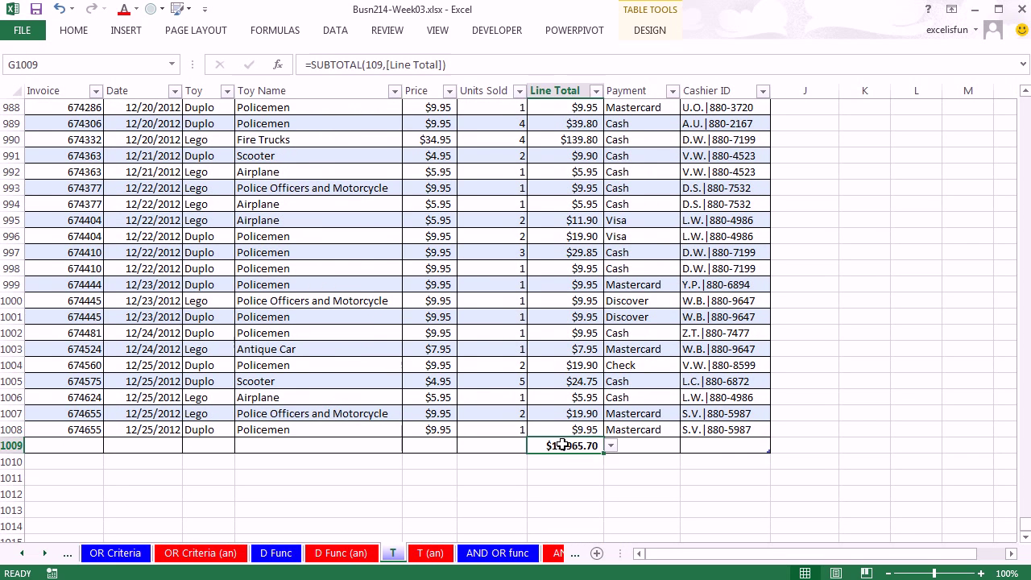
left_click(429, 300)
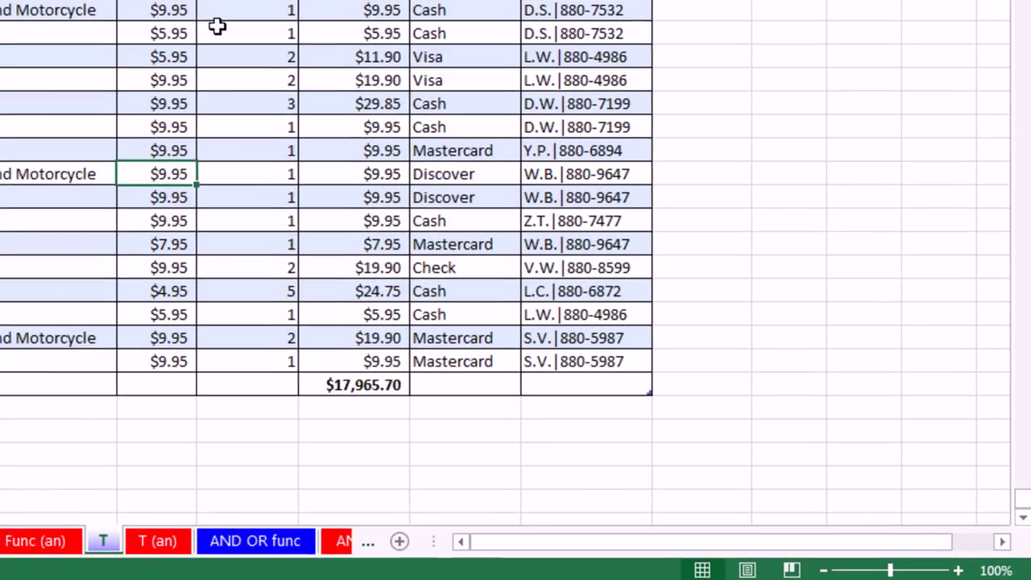
Step: Turn off the table's Totals Row so the table ends after the last data row
right_click(411, 158)
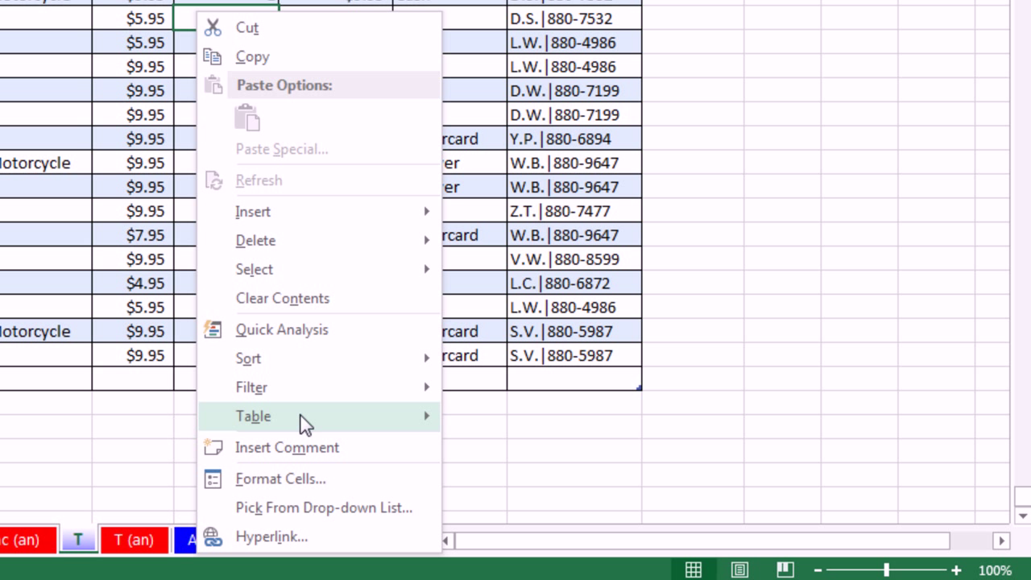
mouse_move(303, 430)
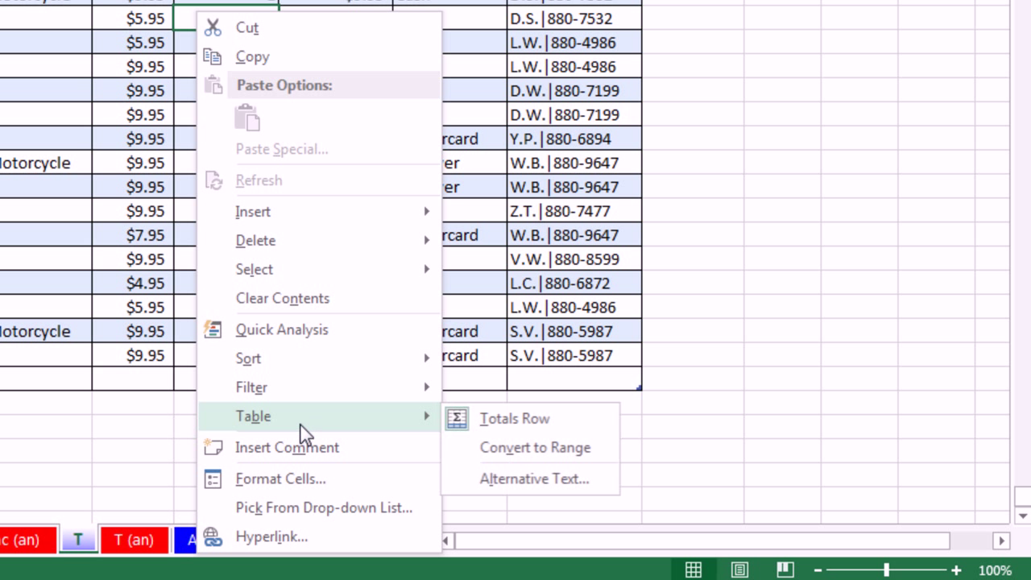
left_click(493, 426)
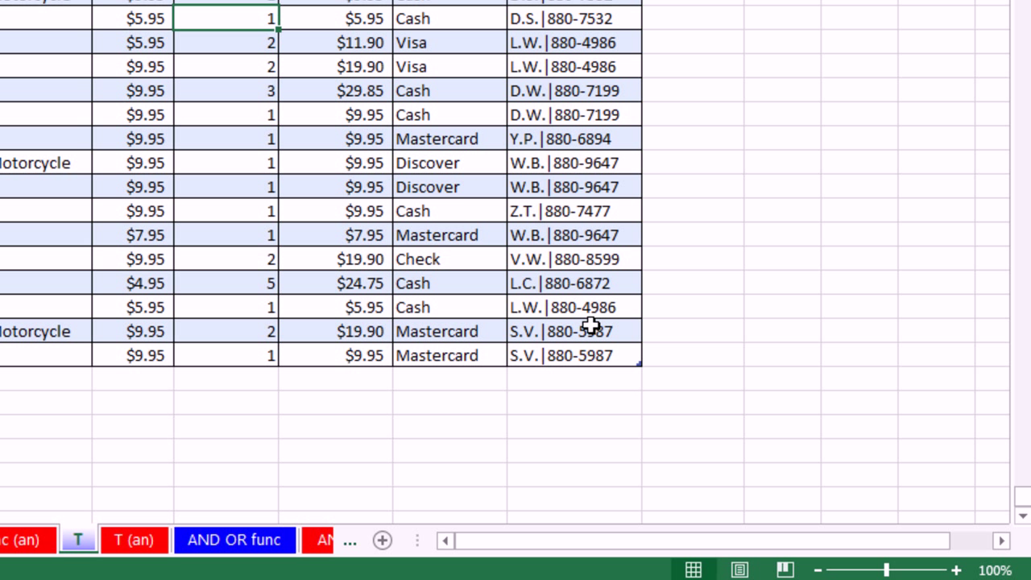
key("shift+F10")
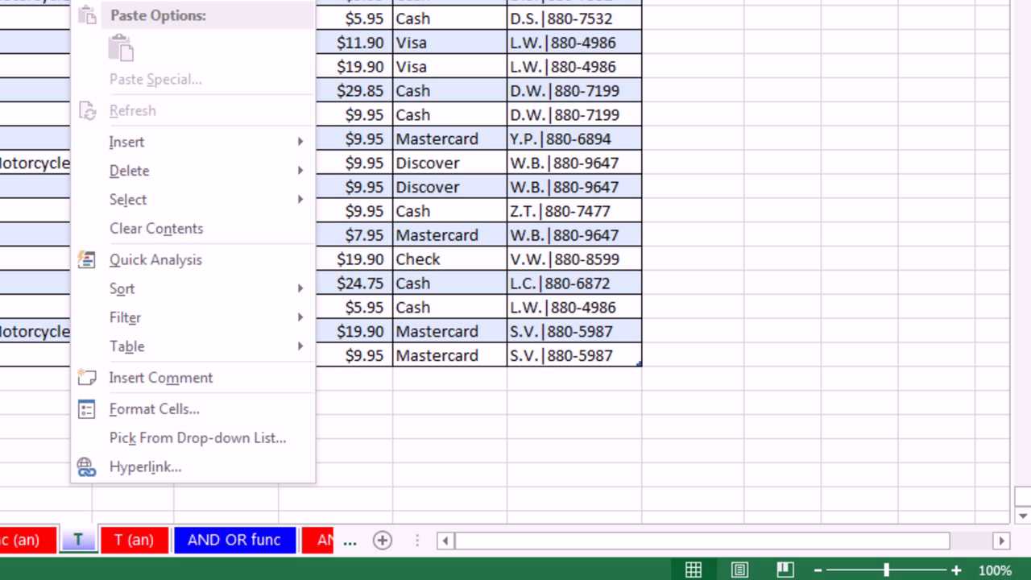
mouse_move(181, 345)
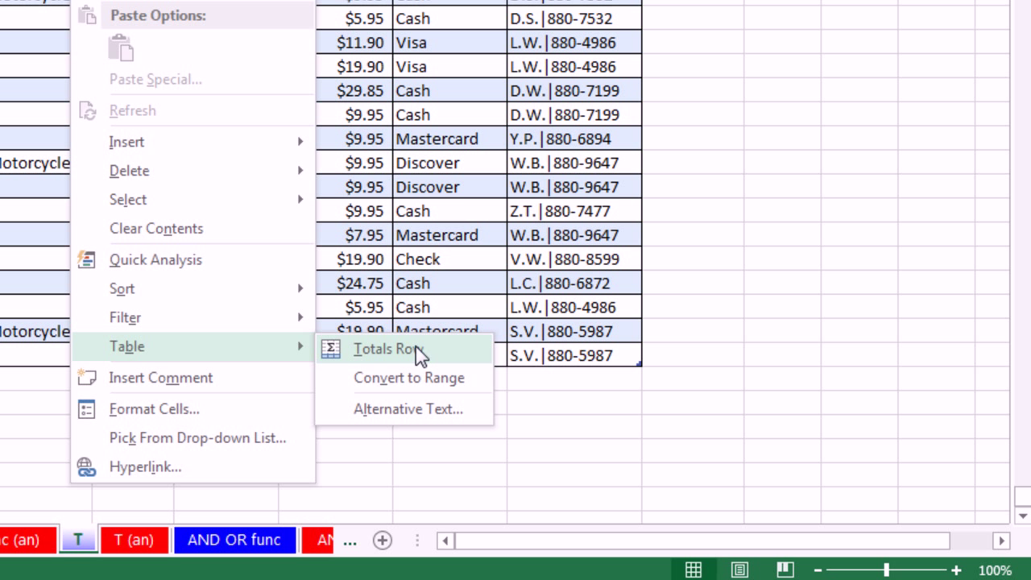
key("Escape")
key("Escape")
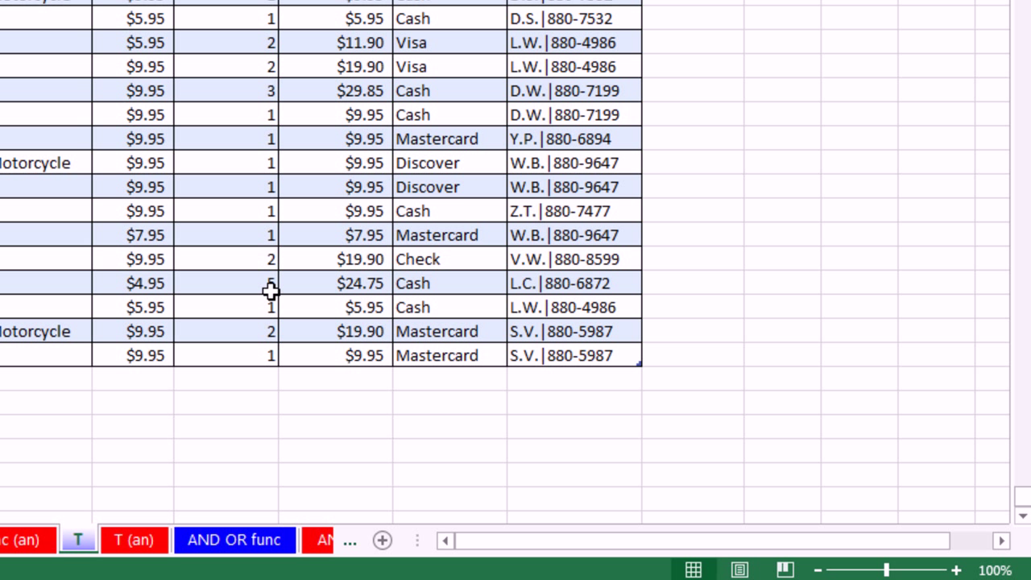
Step: Add a totals row with the Line Total total set to Sum, showing $17,965.70
left_click(337, 378)
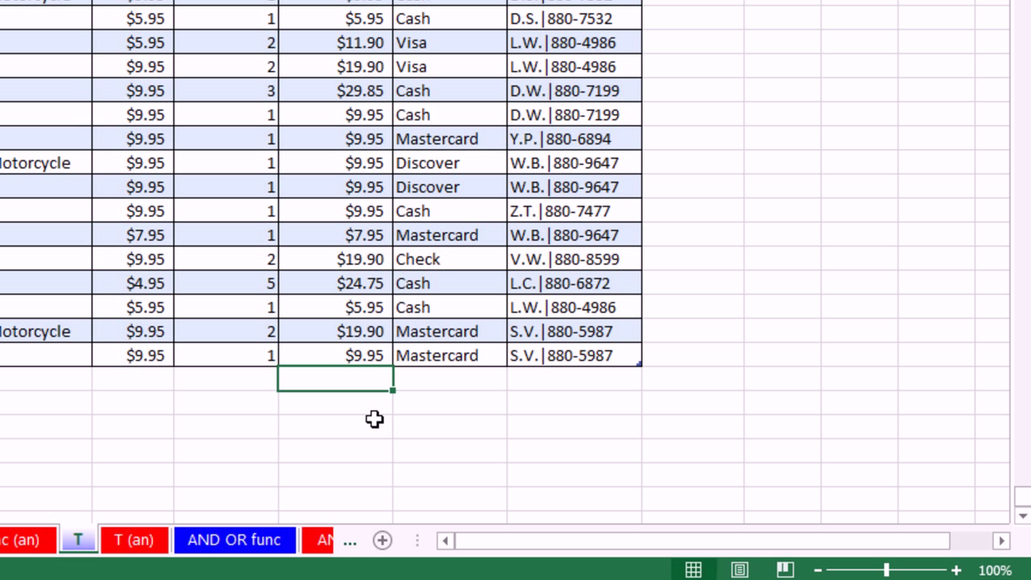
key("alt+=")
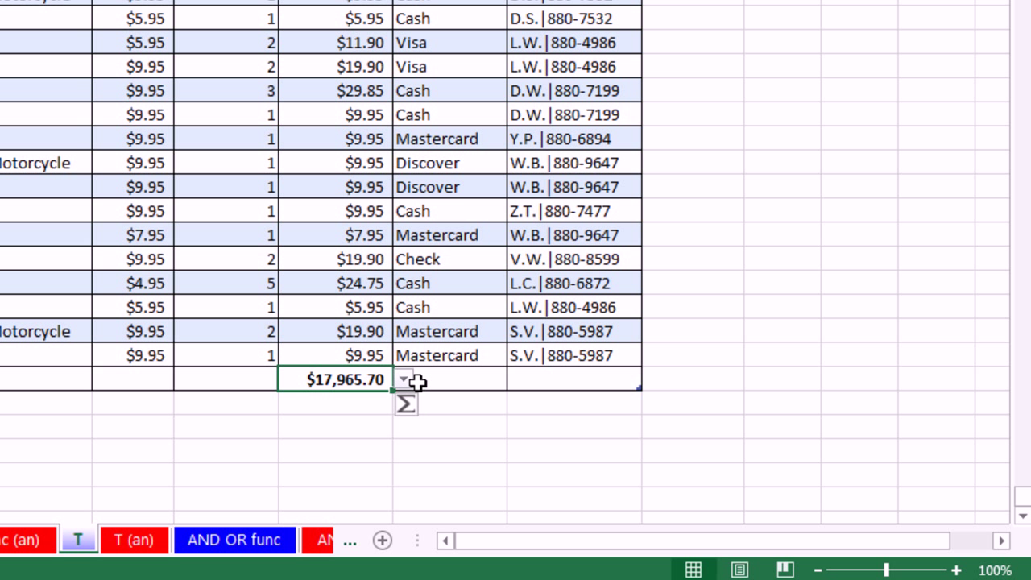
left_click(403, 379)
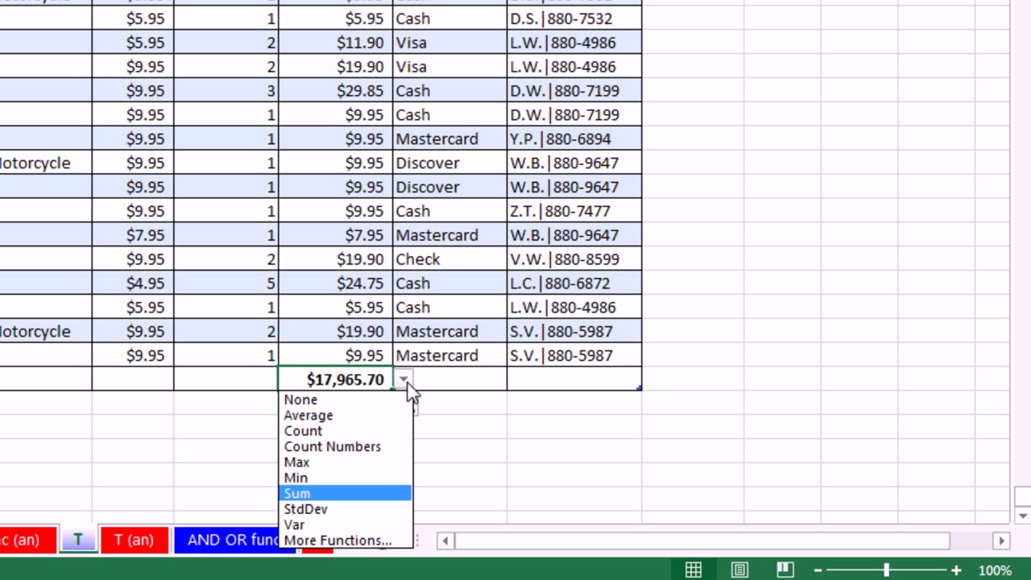
left_click(305, 489)
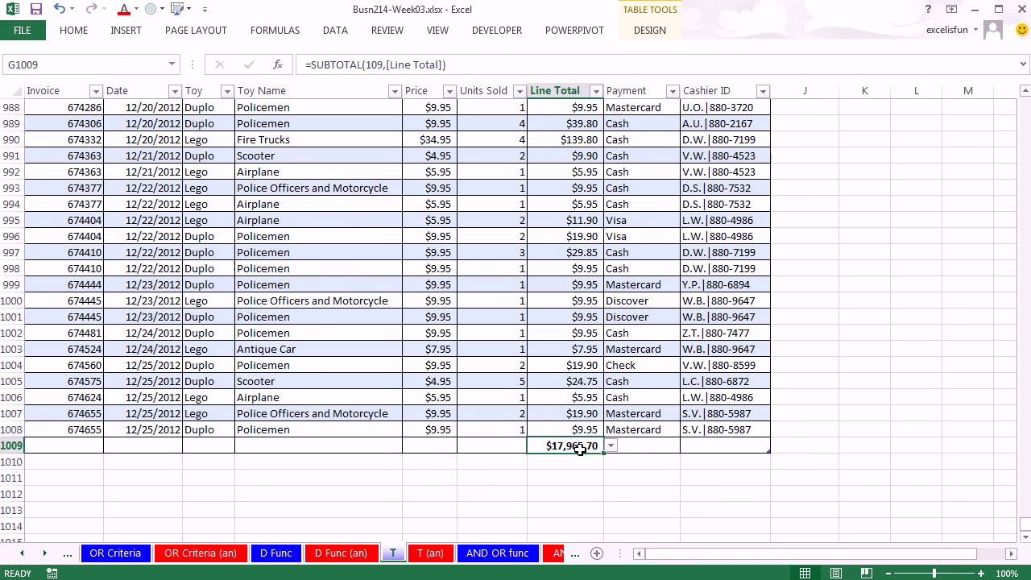
Step: Return to cell A1, where the AND and OR criteria tables sit
key("ctrl+Home")
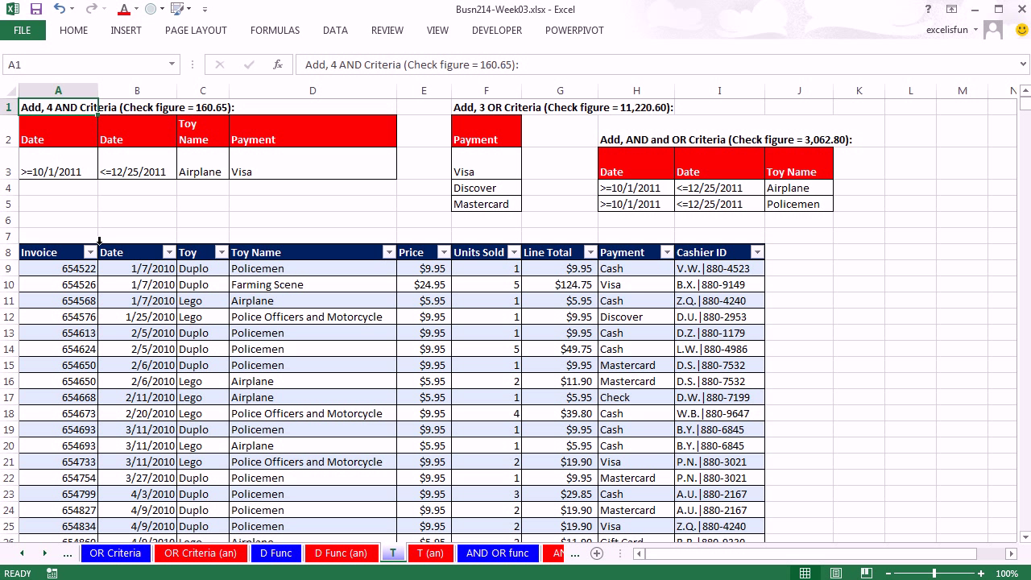
Step: Filter Date to between 10/1/2011 and 12/25/2011, leaving 260 of 1000 records
left_click(168, 253)
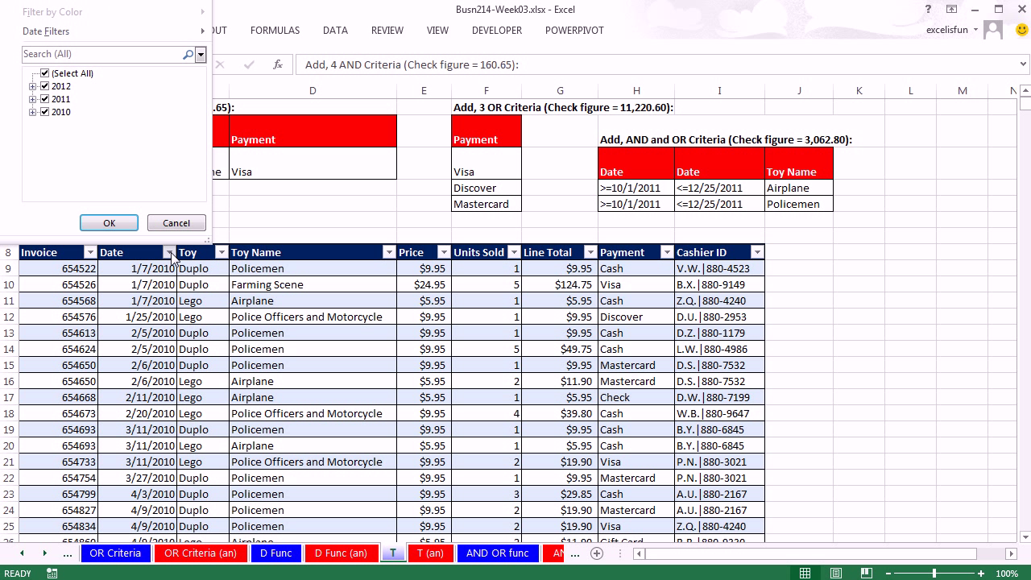
left_click(54, 37)
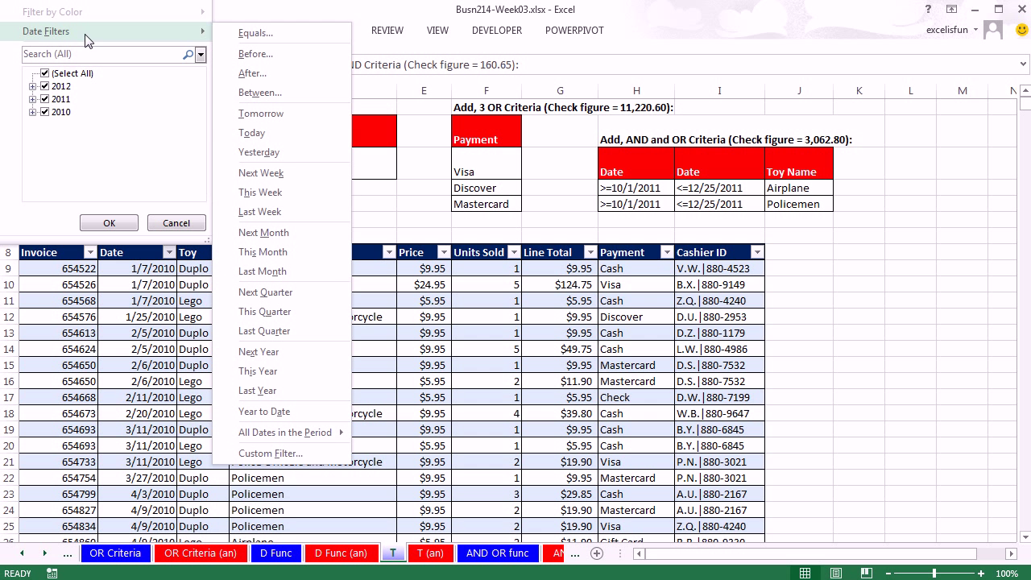
left_click(278, 95)
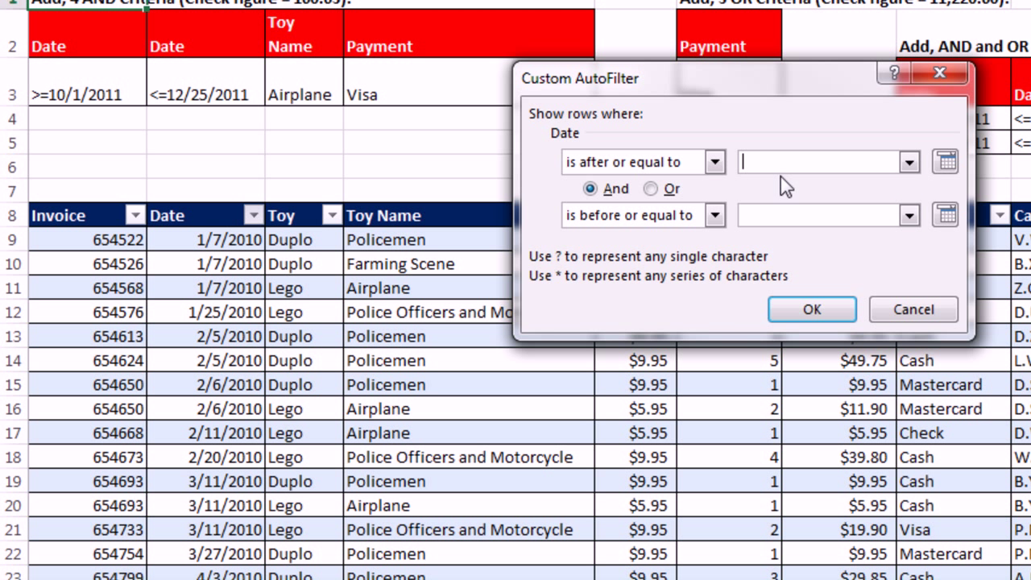
left_click(909, 163)
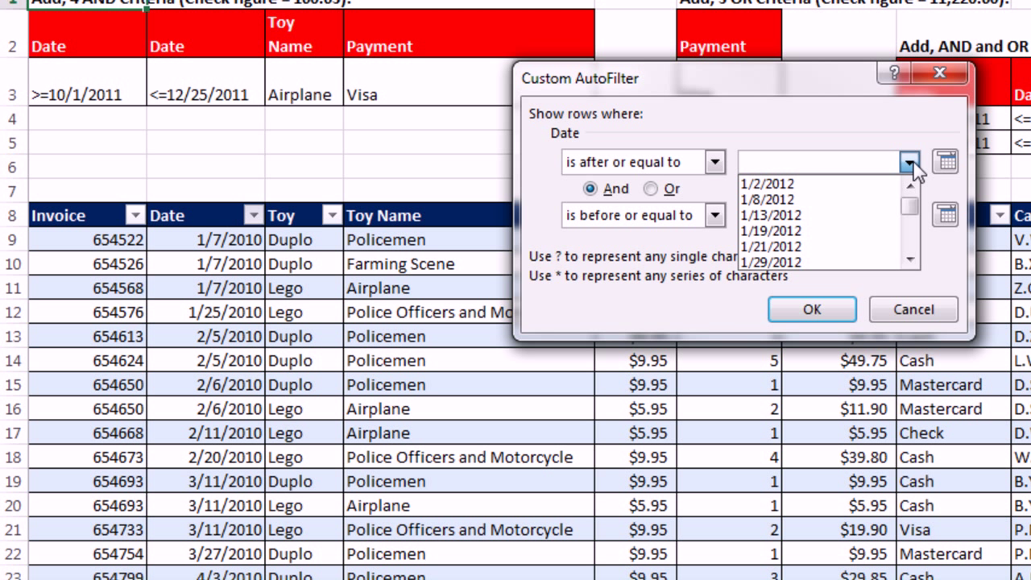
left_click(801, 162)
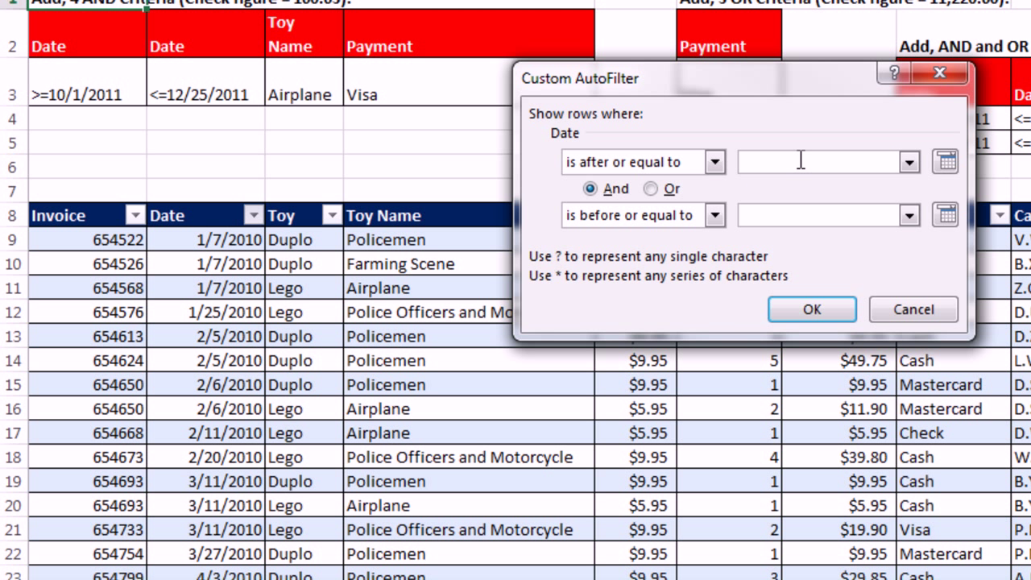
type("10/1/2011")
type("12/25/2011")
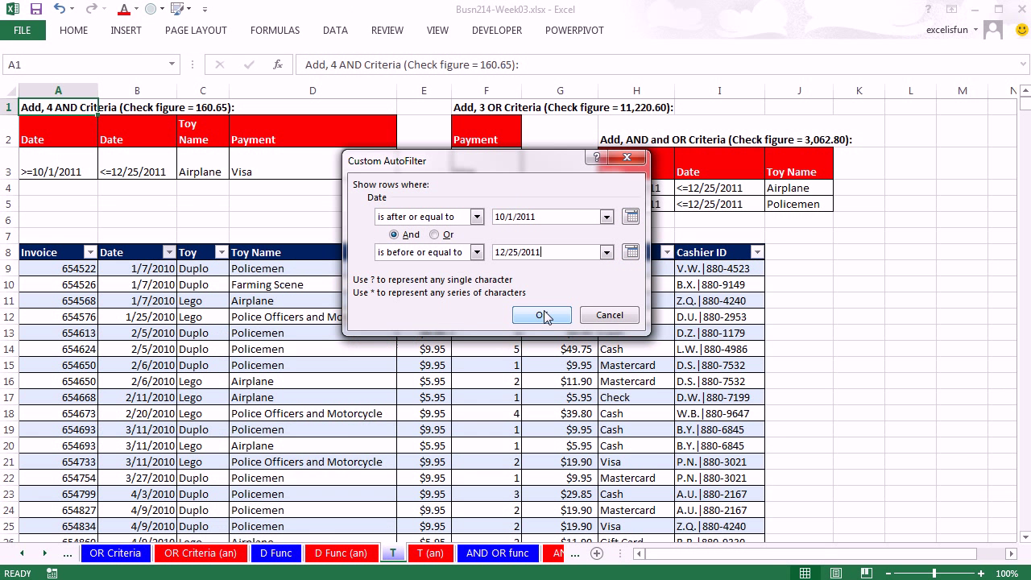
left_click(543, 315)
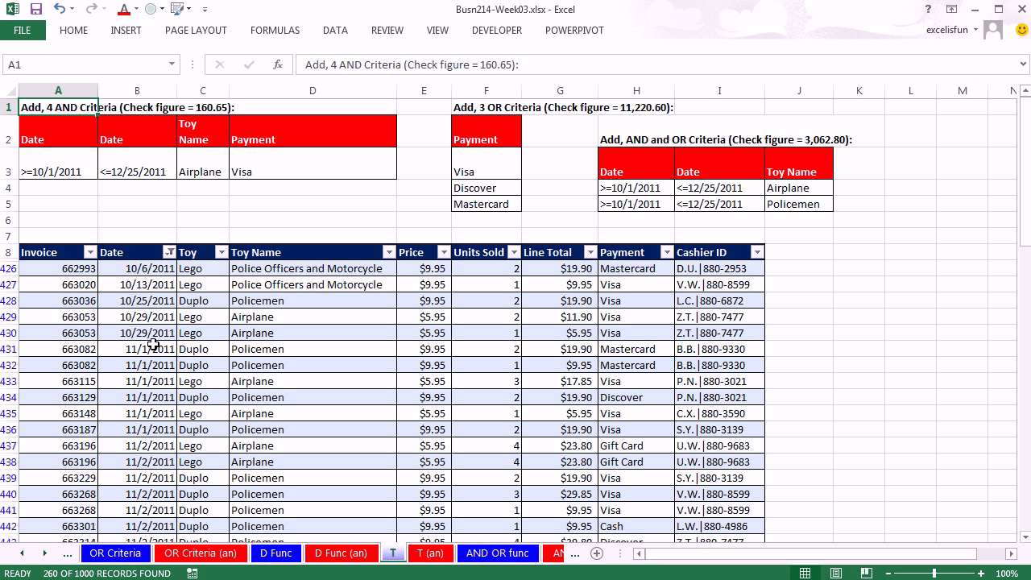
Step: Filter the Toy Name column to show only Airplane
left_click(389, 252)
left_click(229, 409)
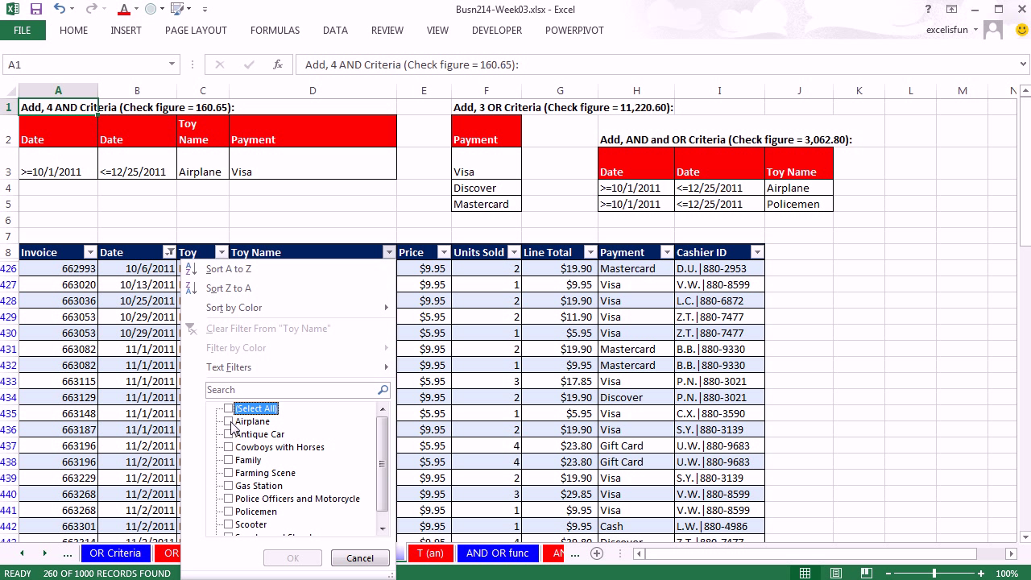
left_click(230, 422)
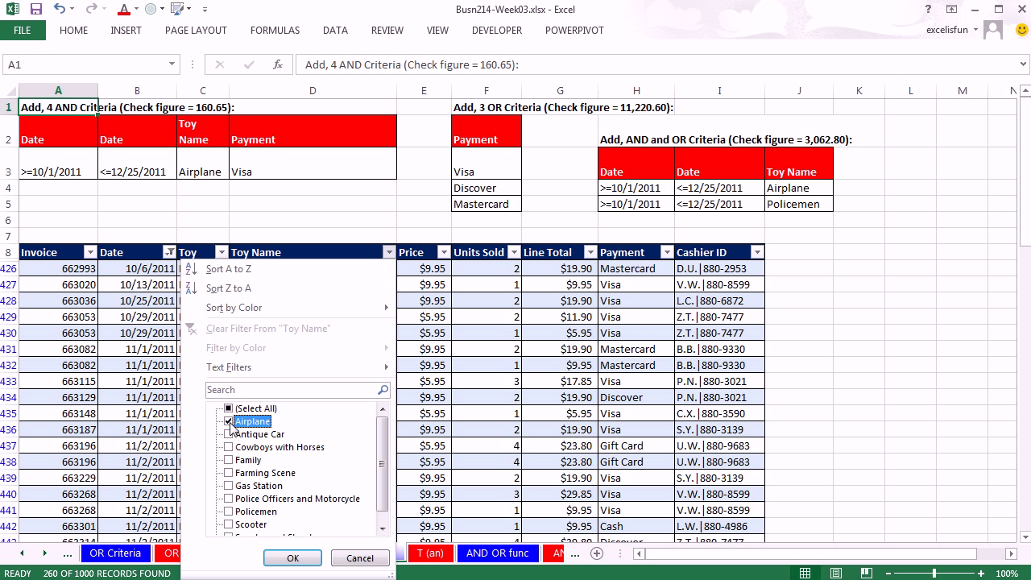
left_click(293, 558)
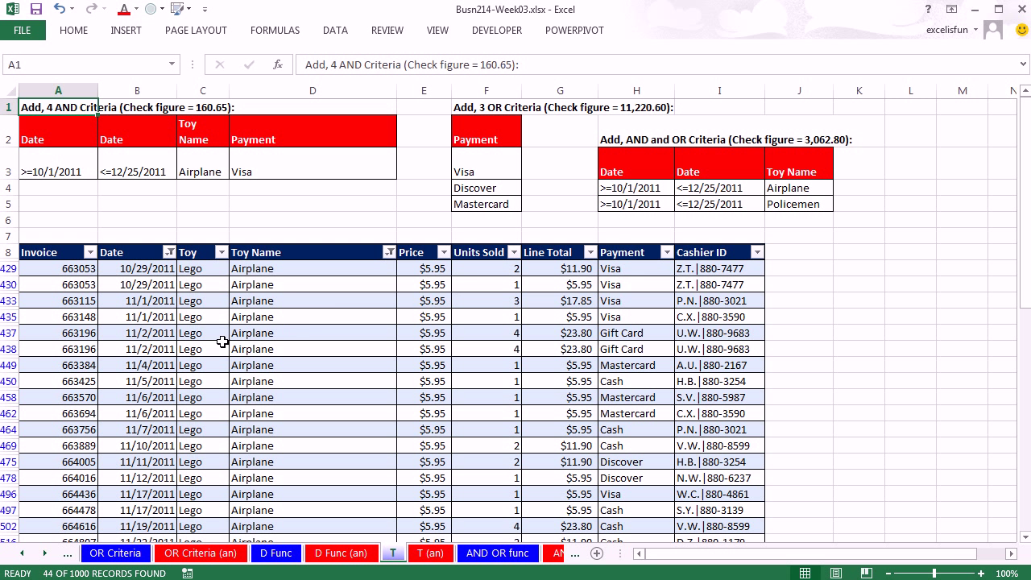
Step: Filter Payment to Visa only, leaving 13 records with Line Total summing to $160.65
left_click(666, 253)
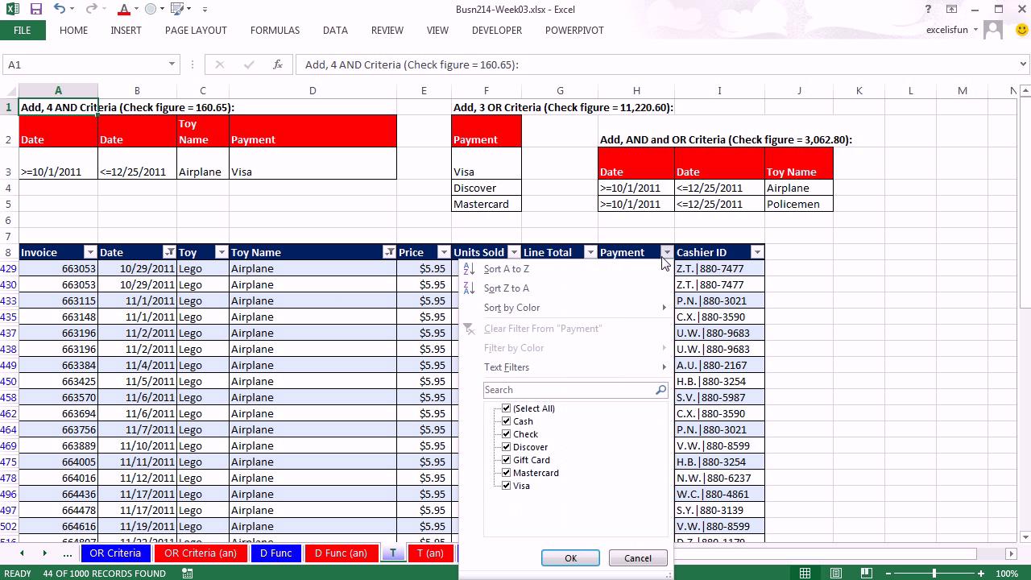
left_click(507, 409)
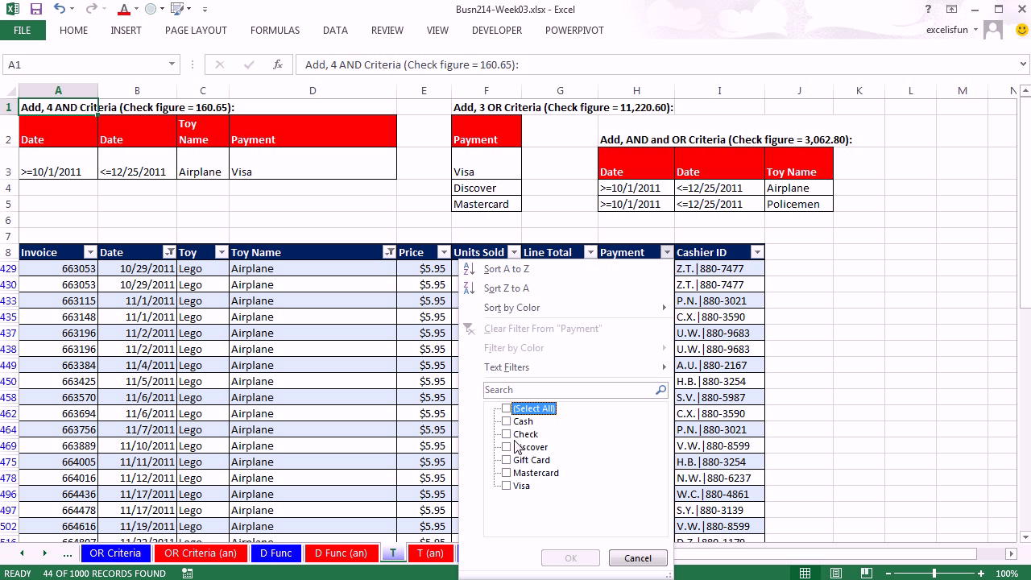
left_click(507, 487)
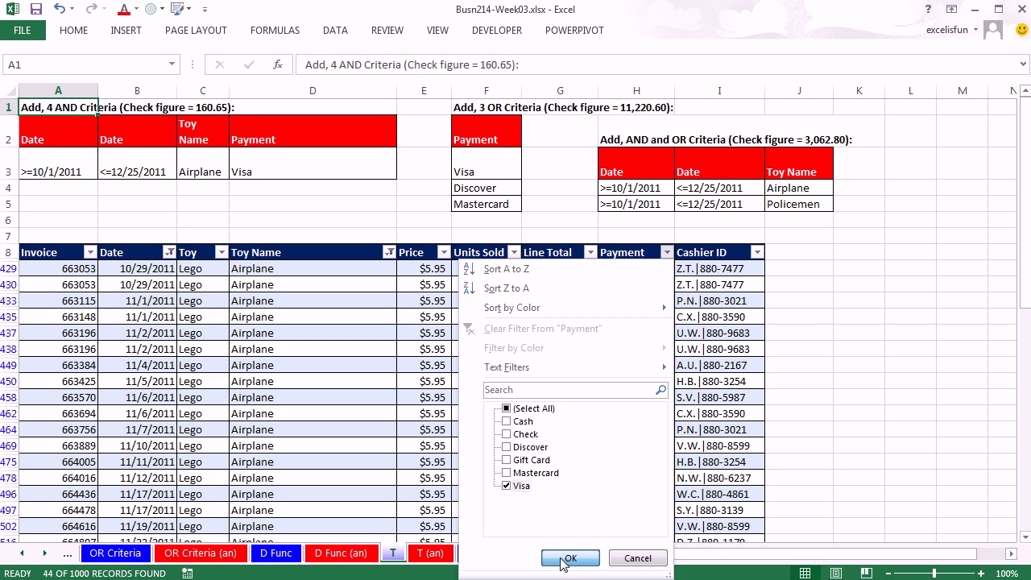
left_click(568, 559)
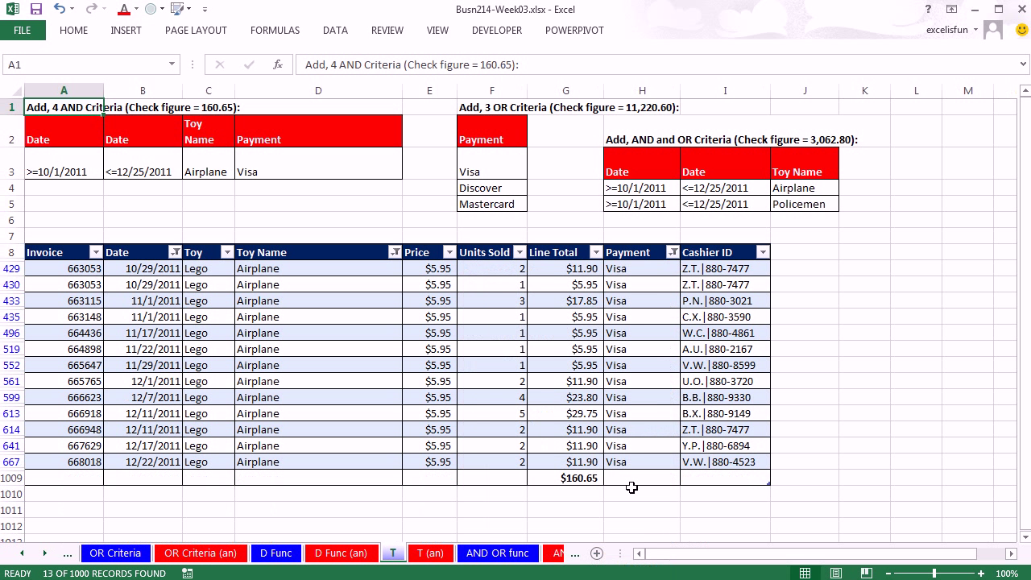
Step: Switch the Line Total total to Count, Average, then StdDev, and clear all filters
left_click(577, 477)
left_click(613, 480)
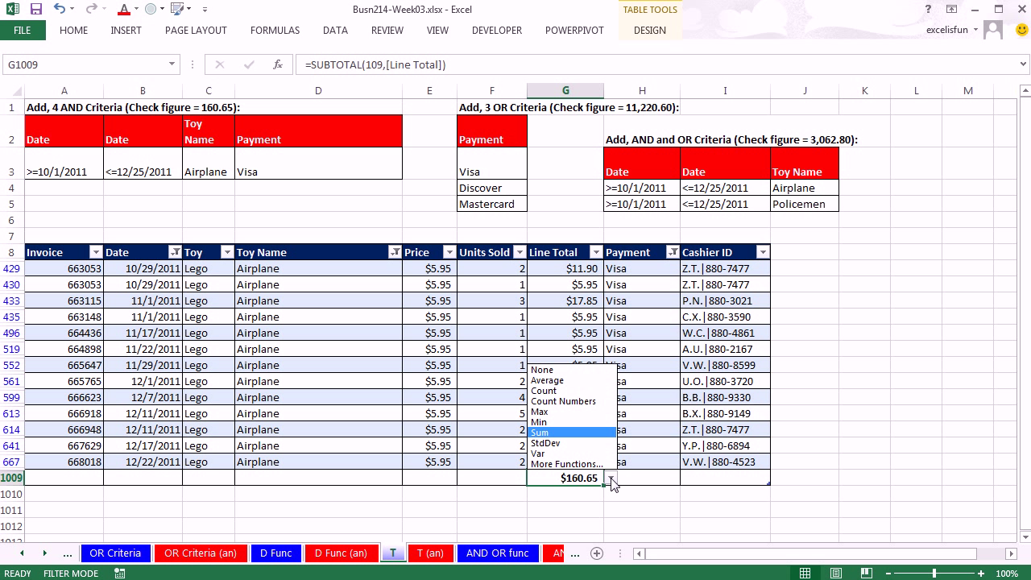
left_click(574, 401)
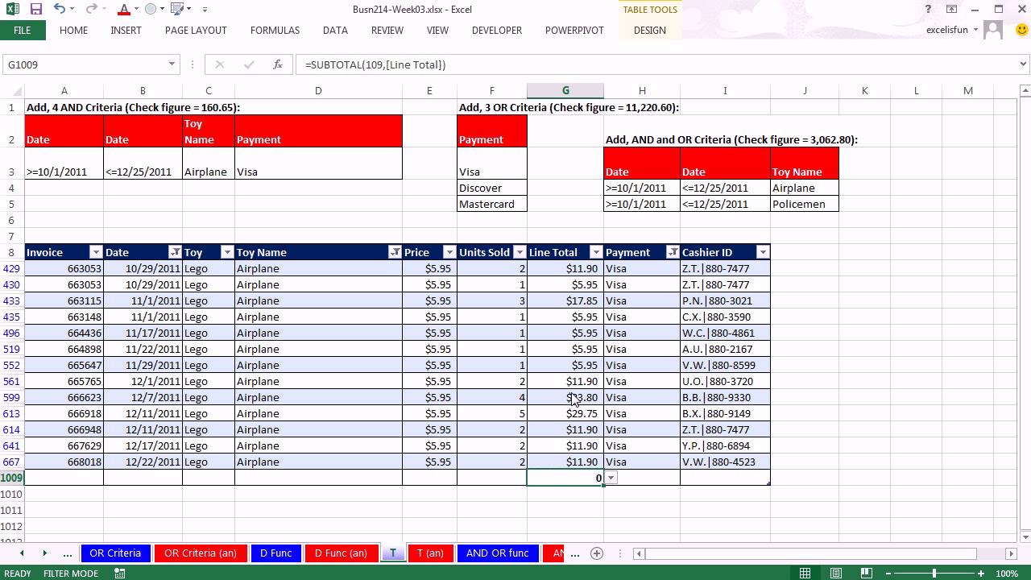
left_click(612, 480)
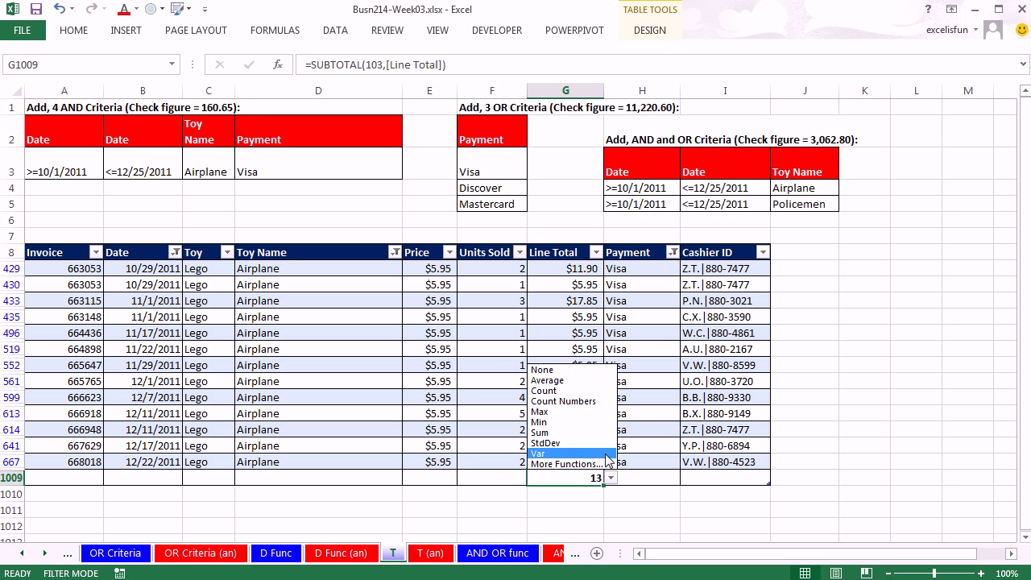
left_click(584, 381)
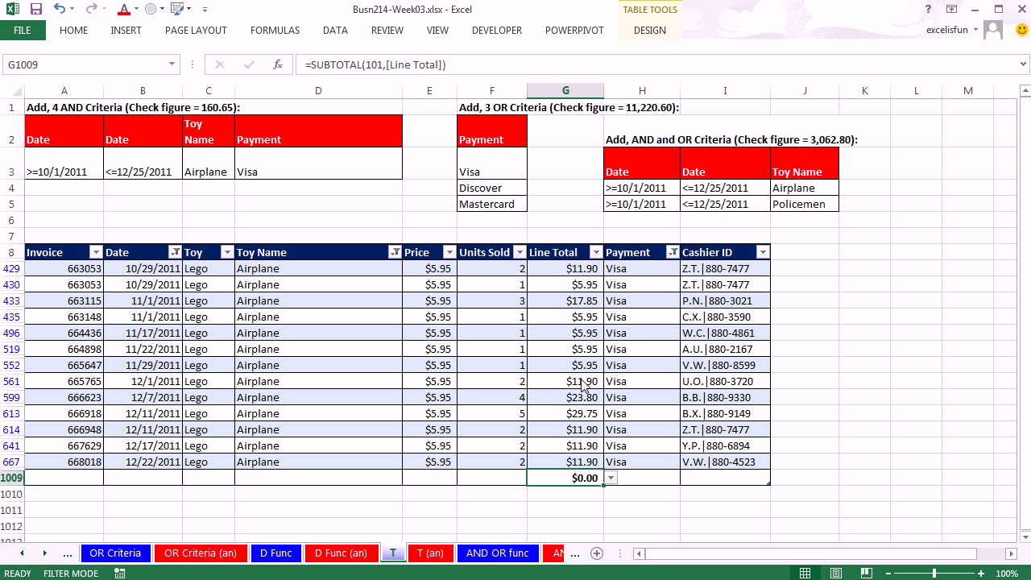
left_click(612, 480)
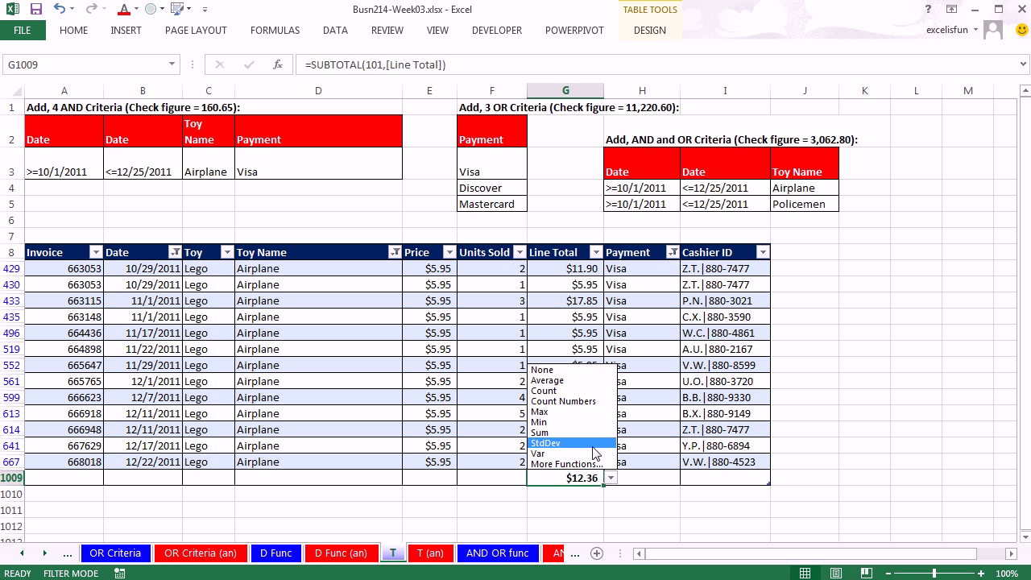
left_click(596, 446)
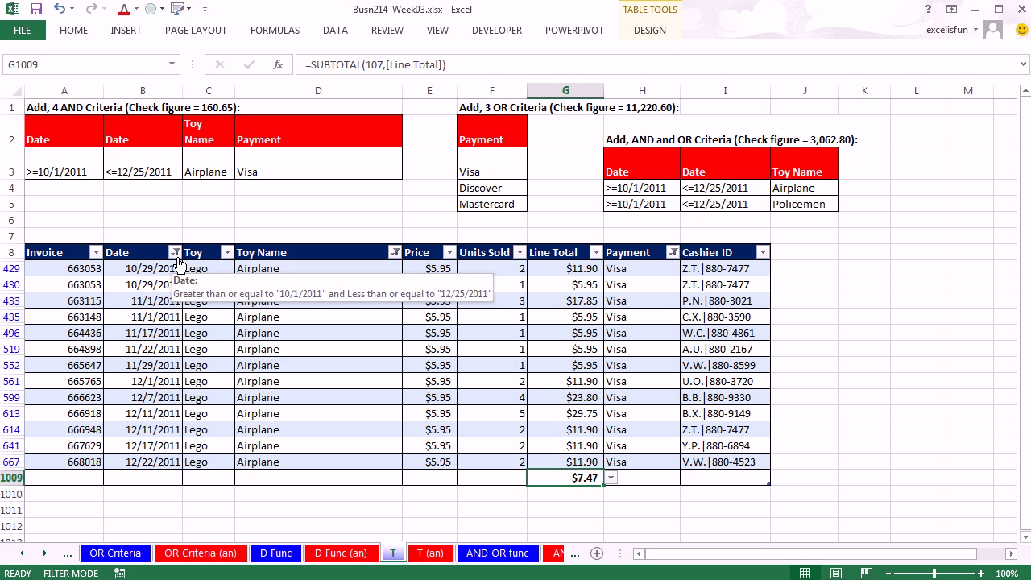
left_click(335, 30)
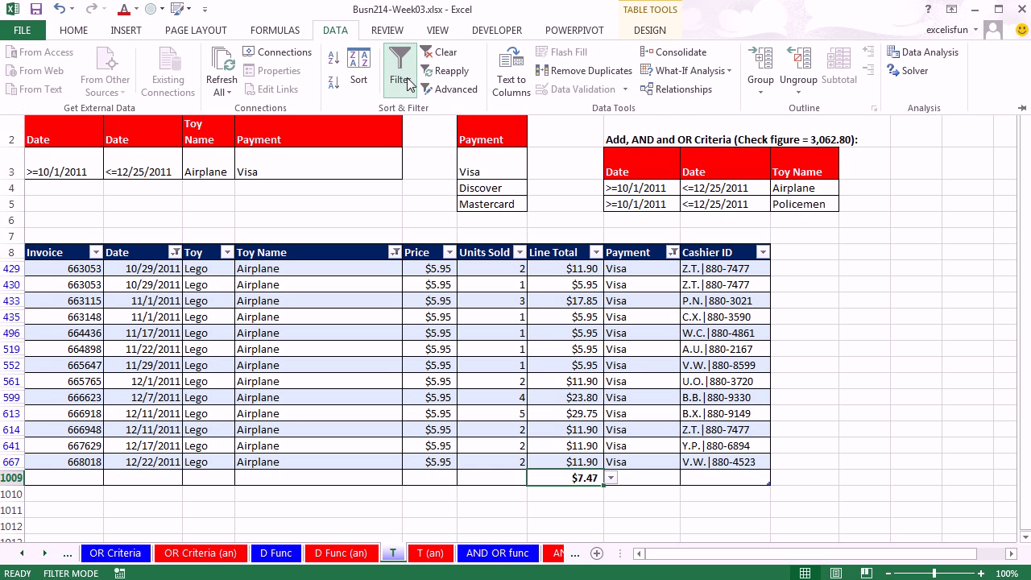
left_click(442, 53)
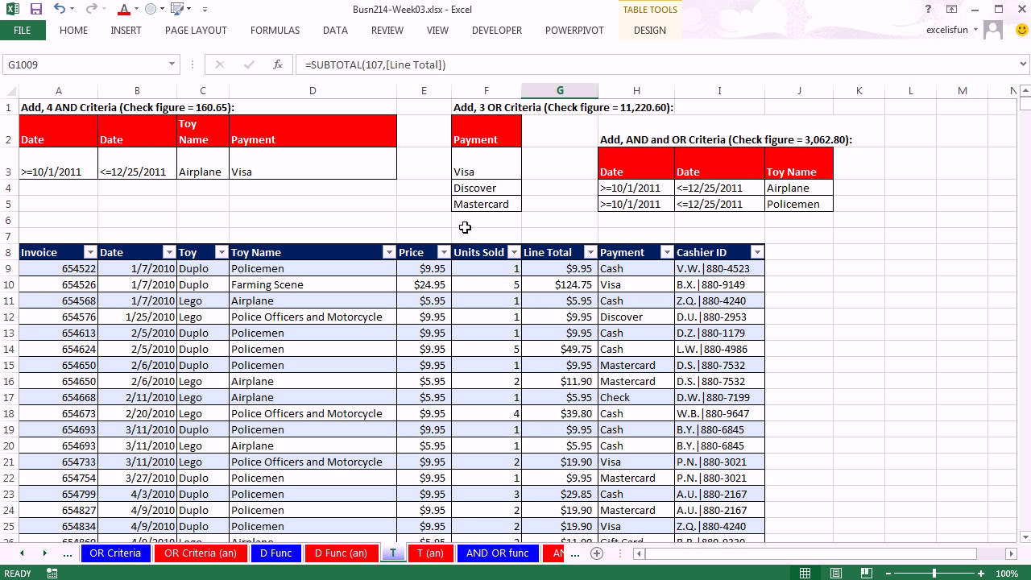
Step: Filter Payment to Visa, Mastercard and Discover, showing 636 records
left_click(667, 252)
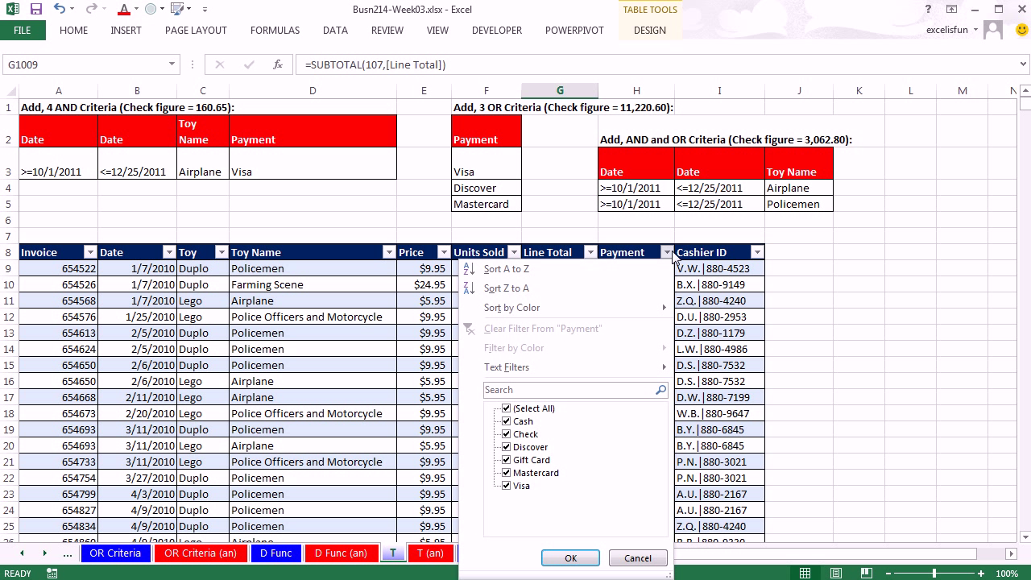
left_click(507, 409)
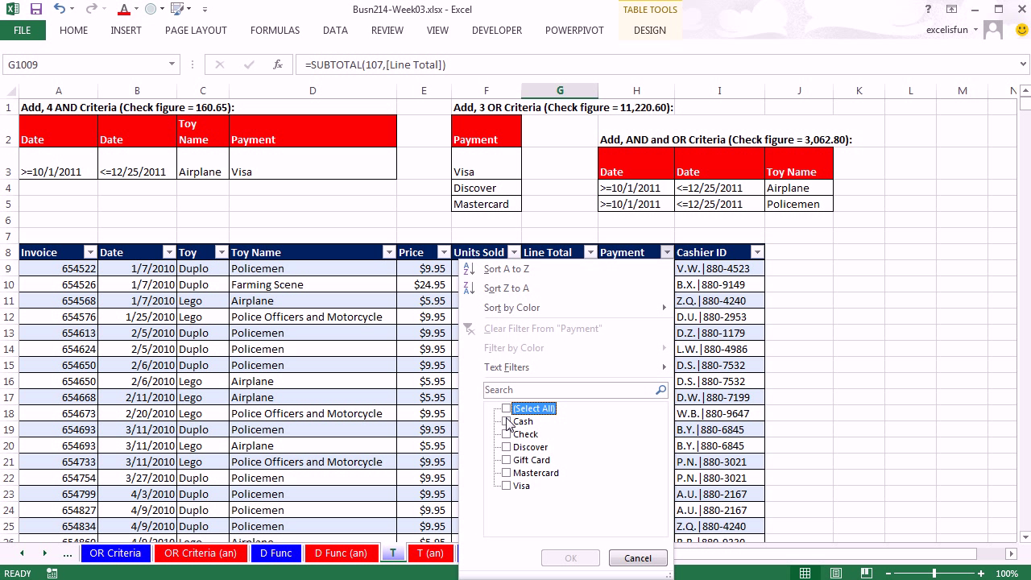
left_click(506, 485)
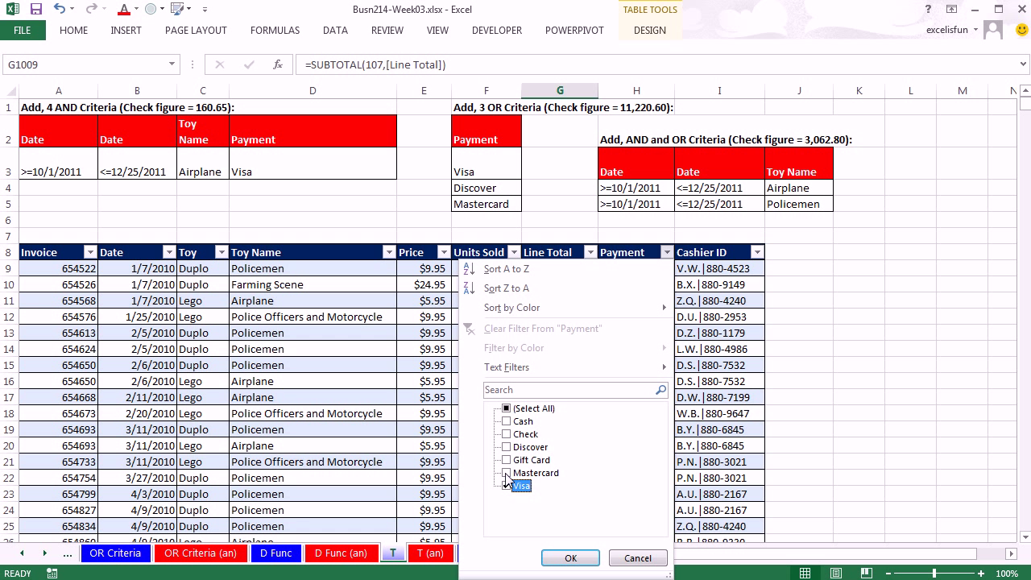
left_click(506, 474)
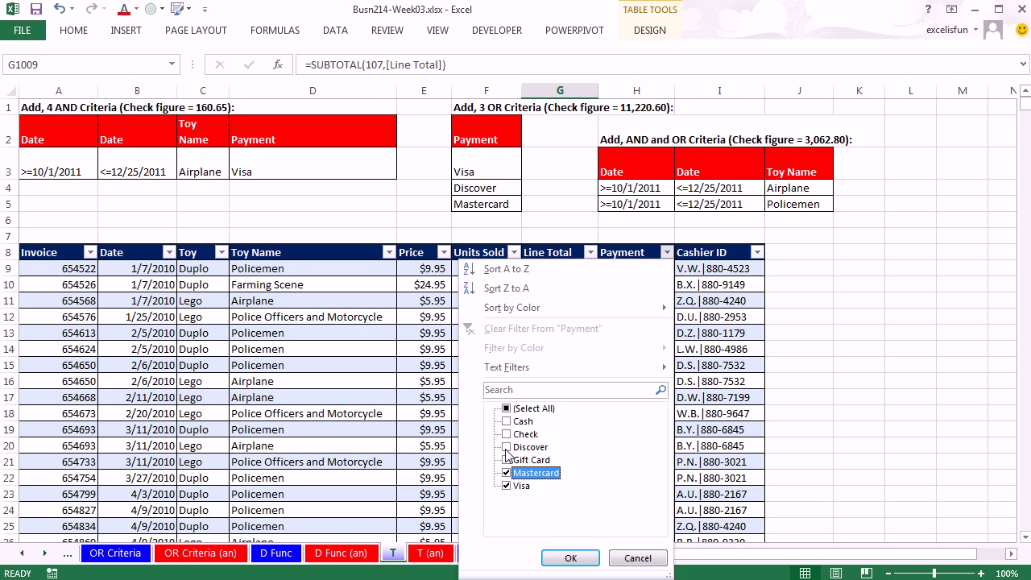
left_click(506, 448)
left_click(570, 558)
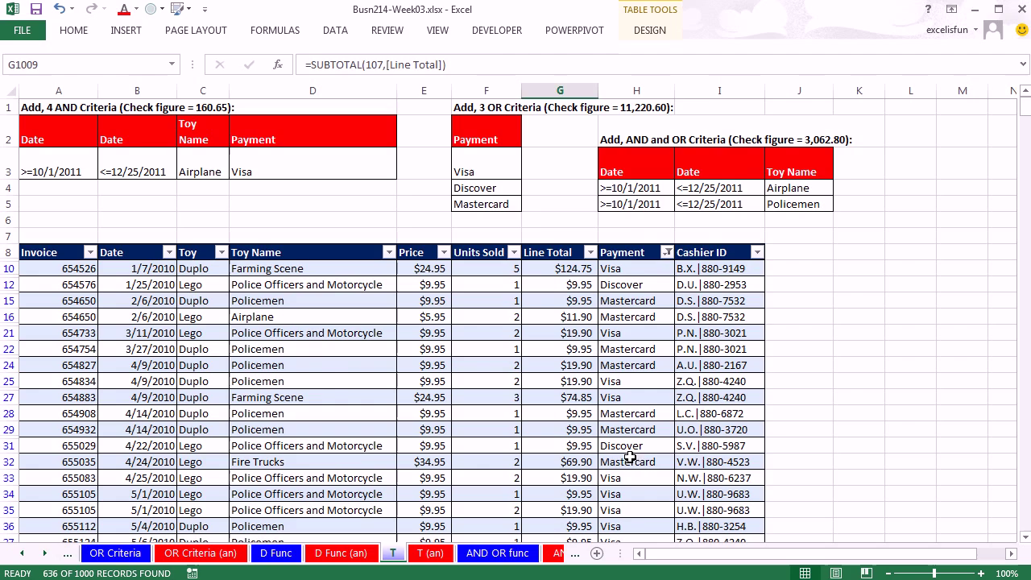
Step: Set the Line Total total back to Sum, giving $11,220.60, and return to A1
left_click(564, 387)
scroll(612, 430, "down", 20)
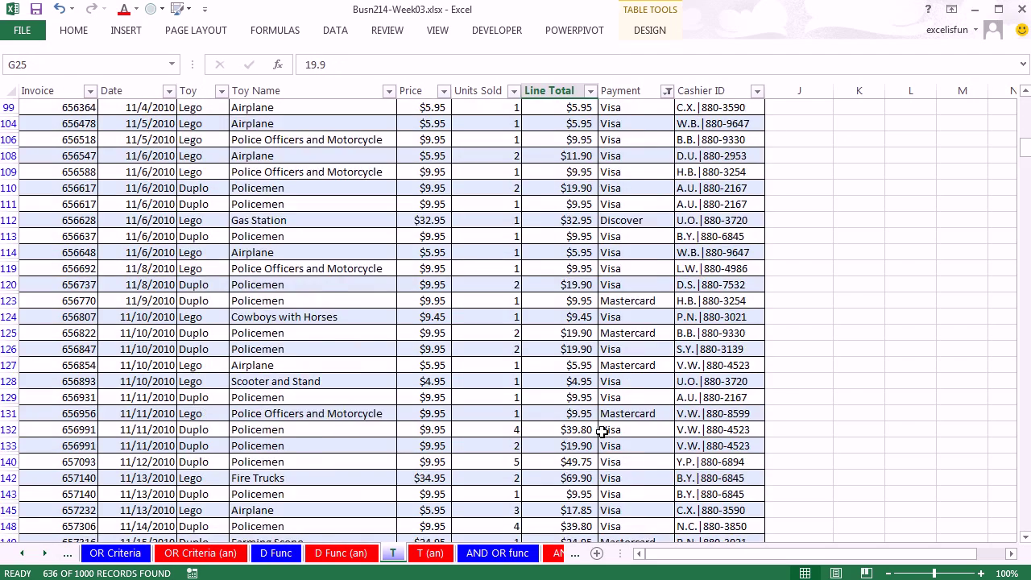
scroll(602, 432, "down", 20)
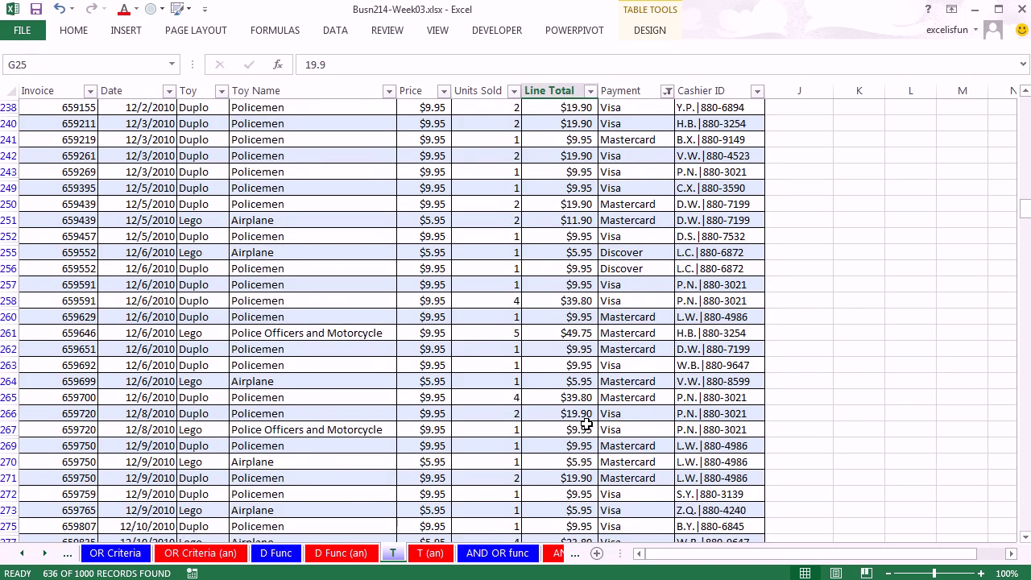
left_click(587, 424)
key("ctrl+Down")
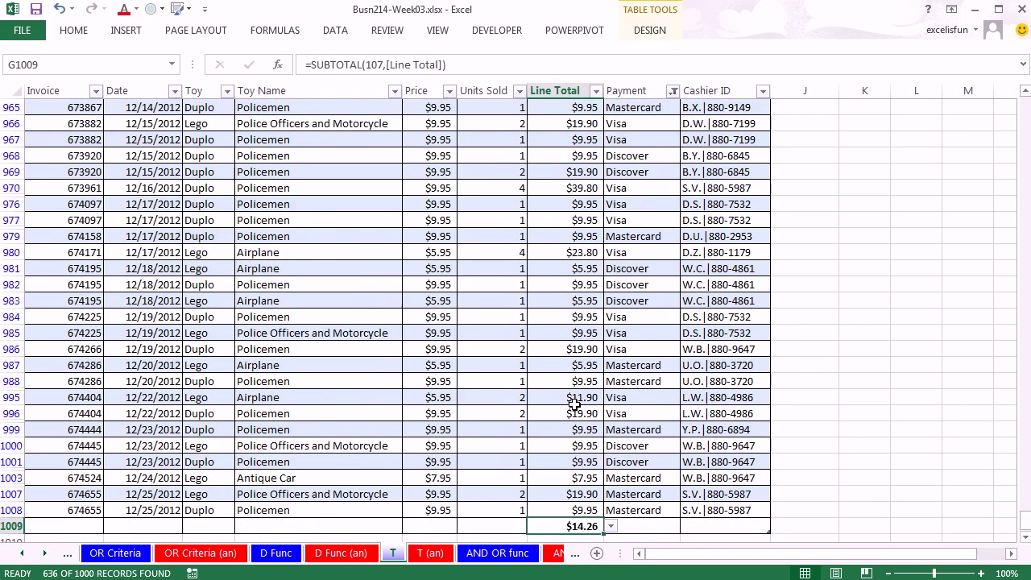
scroll(576, 411, "down", 1)
left_click(611, 478)
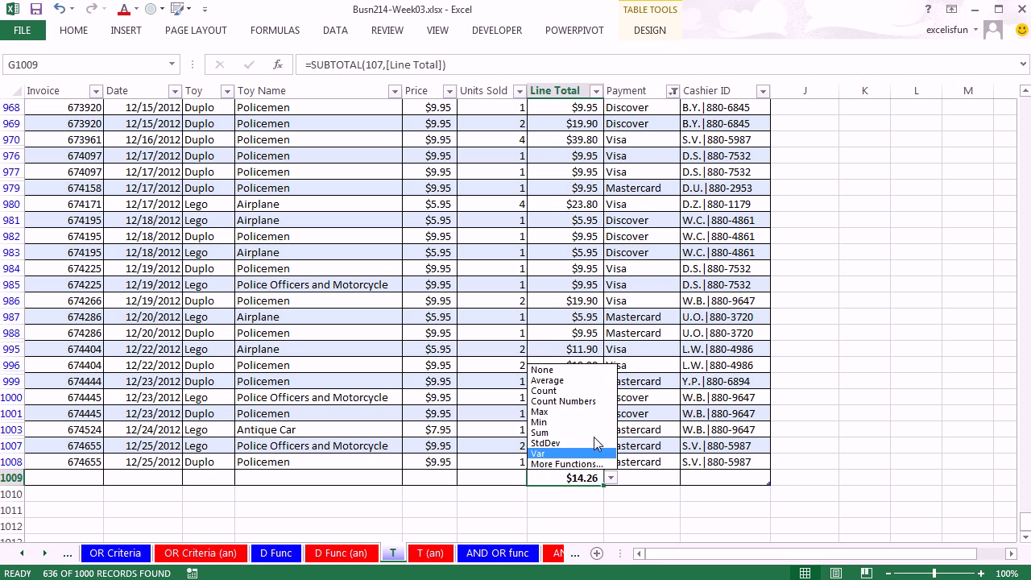
left_click(548, 433)
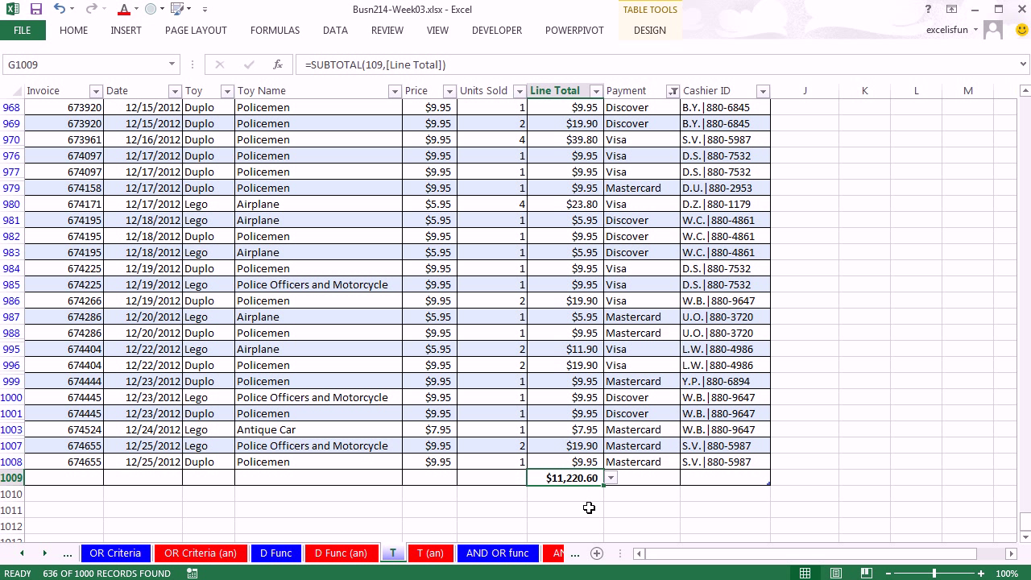
key("ctrl+Home")
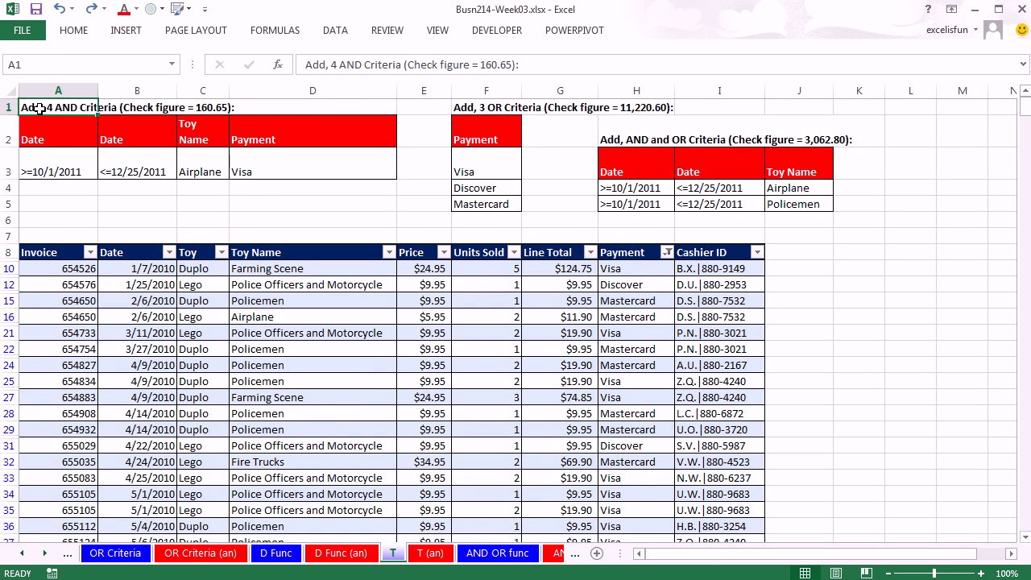
Step: Clear the table's Payment filter with Data > Clear so Cash and Check rows return
left_click(544, 306)
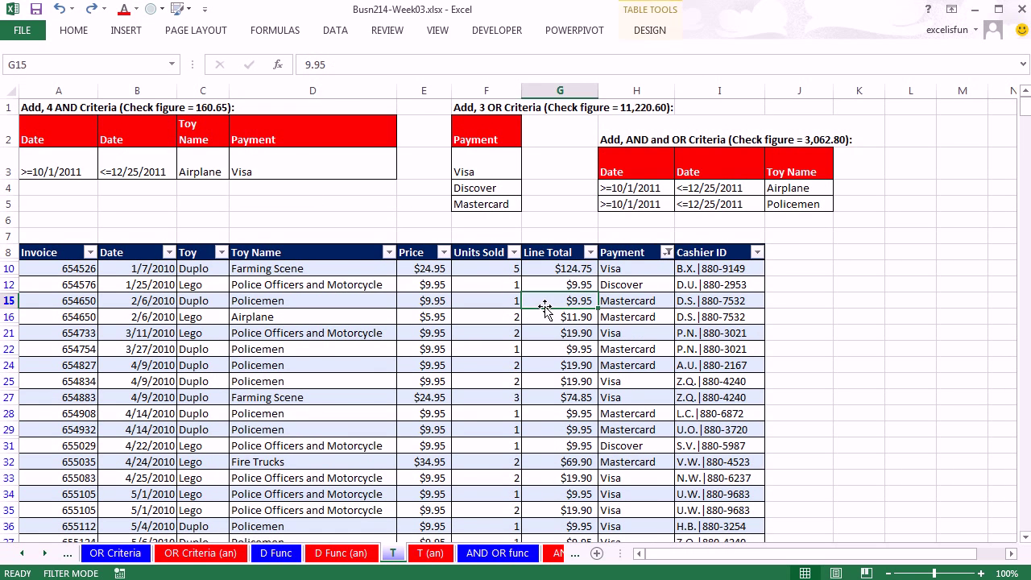
left_click(333, 34)
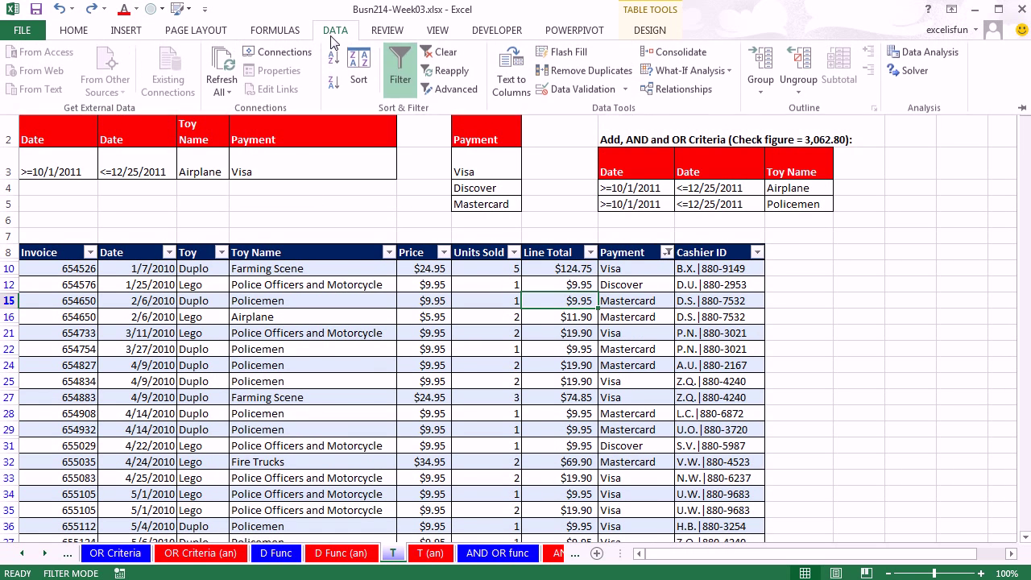
left_click(435, 56)
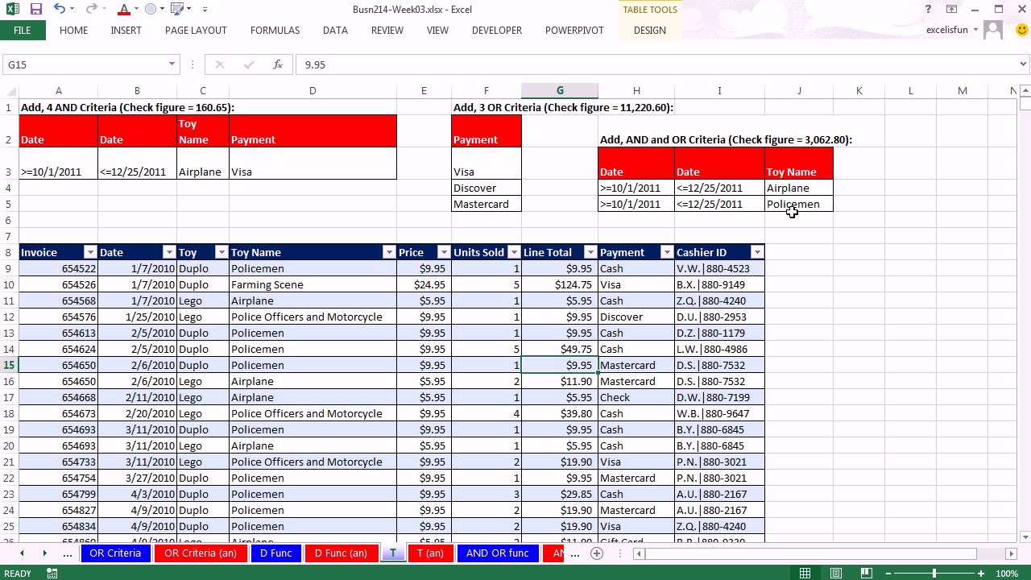
Step: Reapply the Date filter between 10/1/2011 and 12/25/2011, showing 260 of 1000 records
left_click(90, 264)
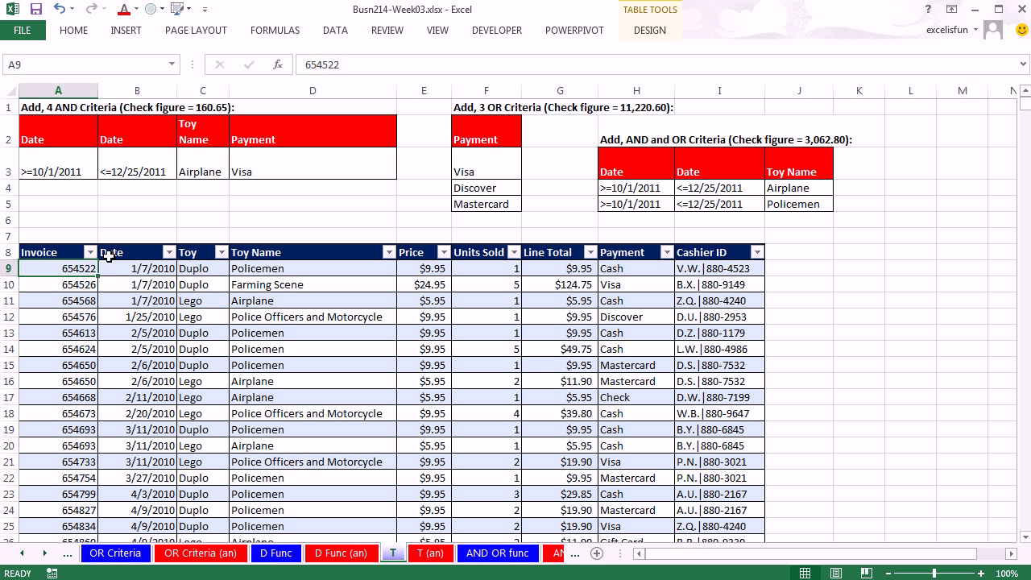
left_click(168, 252)
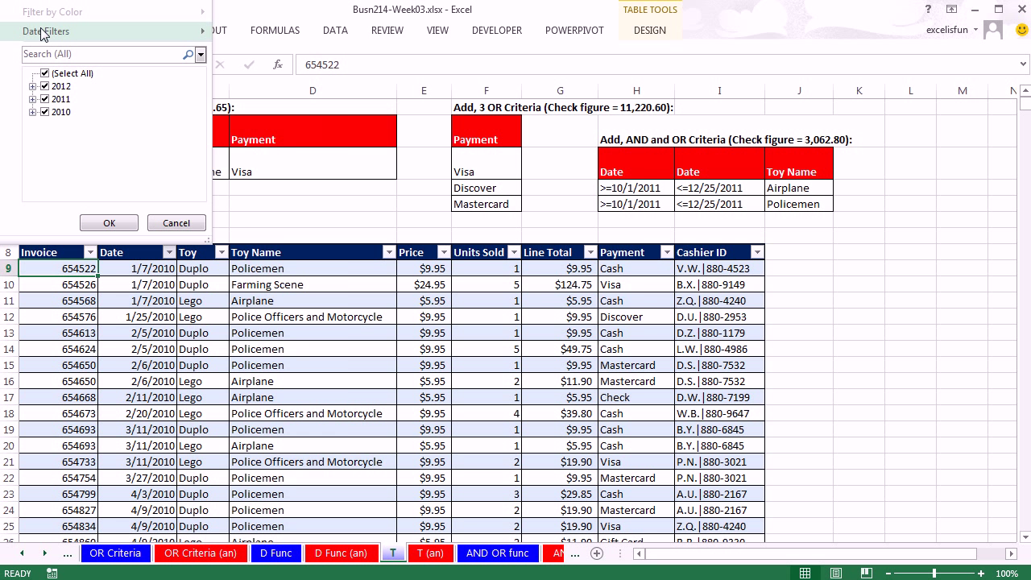
mouse_move(45, 32)
left_click(250, 95)
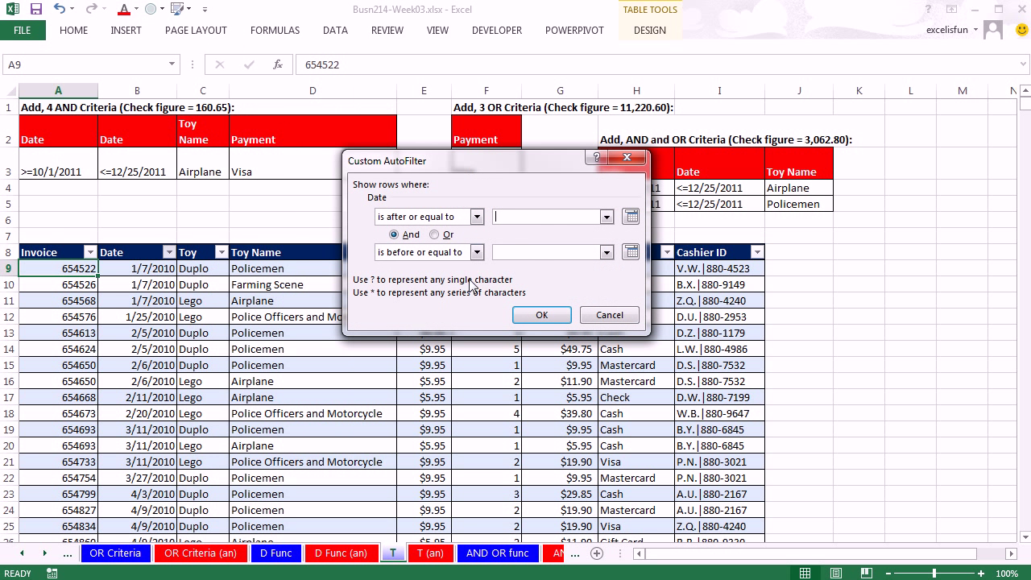
type("10/1/2011")
key("Tab")
type("12/25/2011")
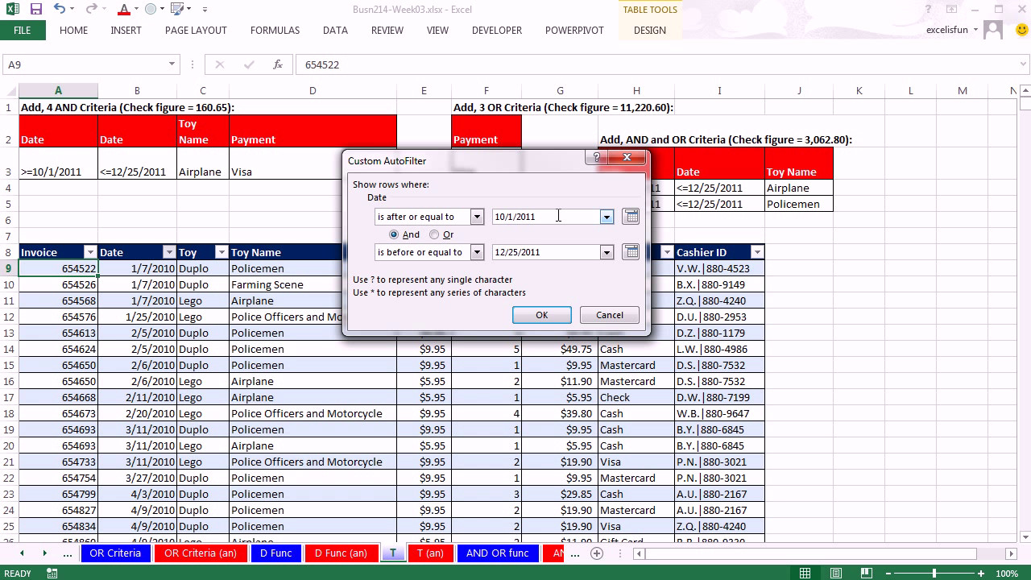
key("Return")
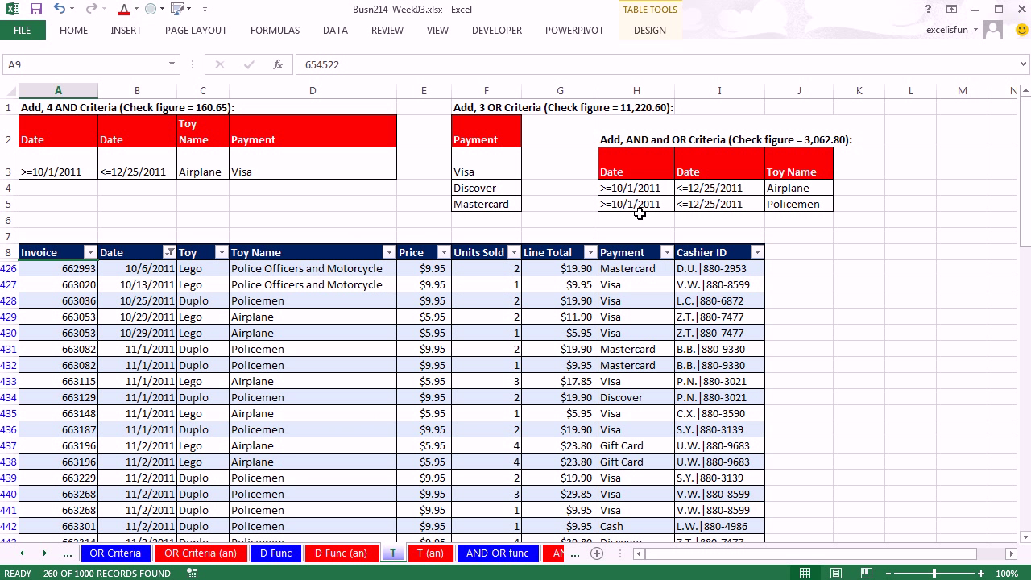
Step: Filter Toy Name to Airplane and Policemen, then check the Line Total sum of $3,062.80
left_click(390, 253)
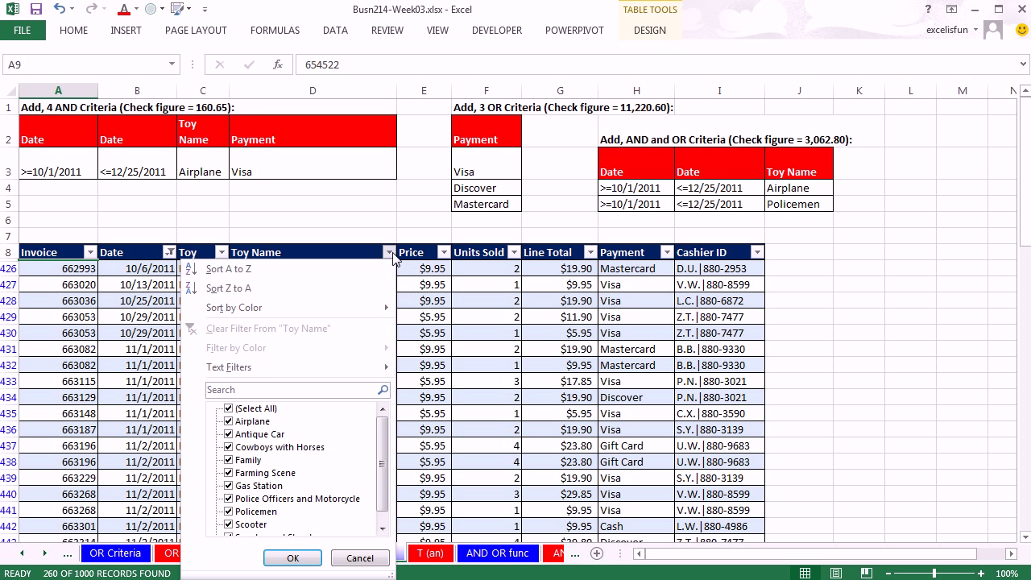
left_click(229, 409)
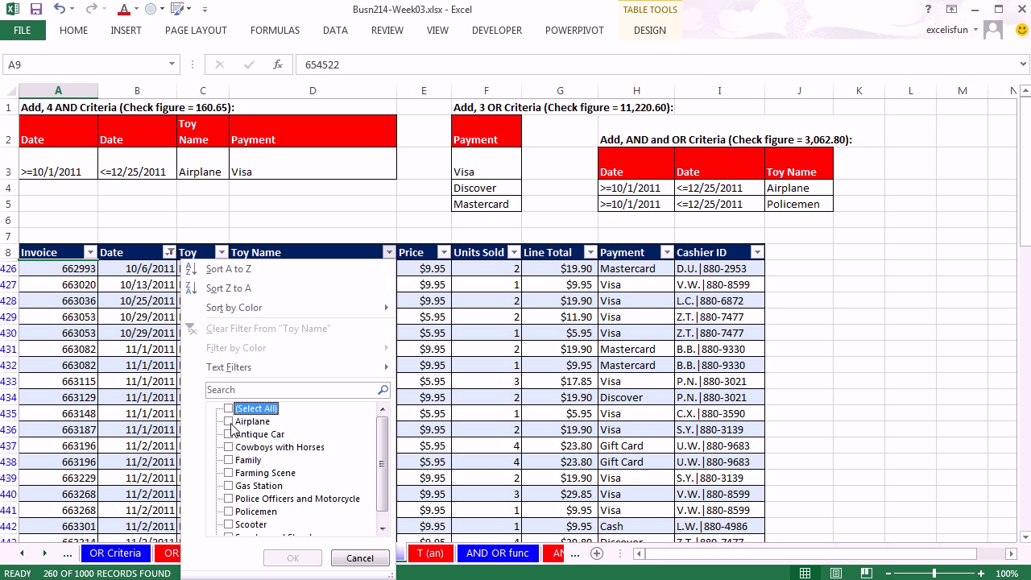
left_click(229, 422)
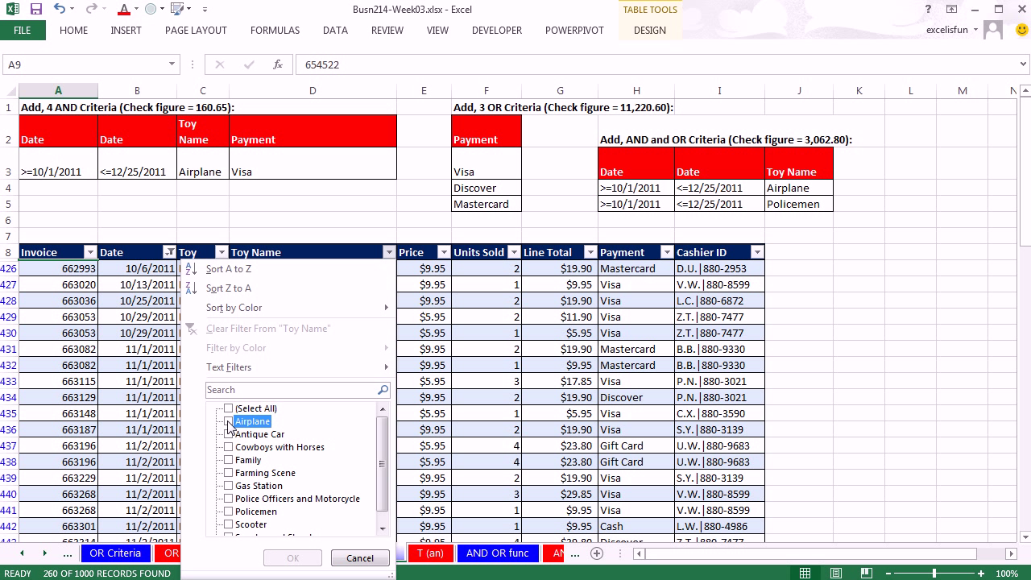
left_click(228, 512)
left_click(292, 558)
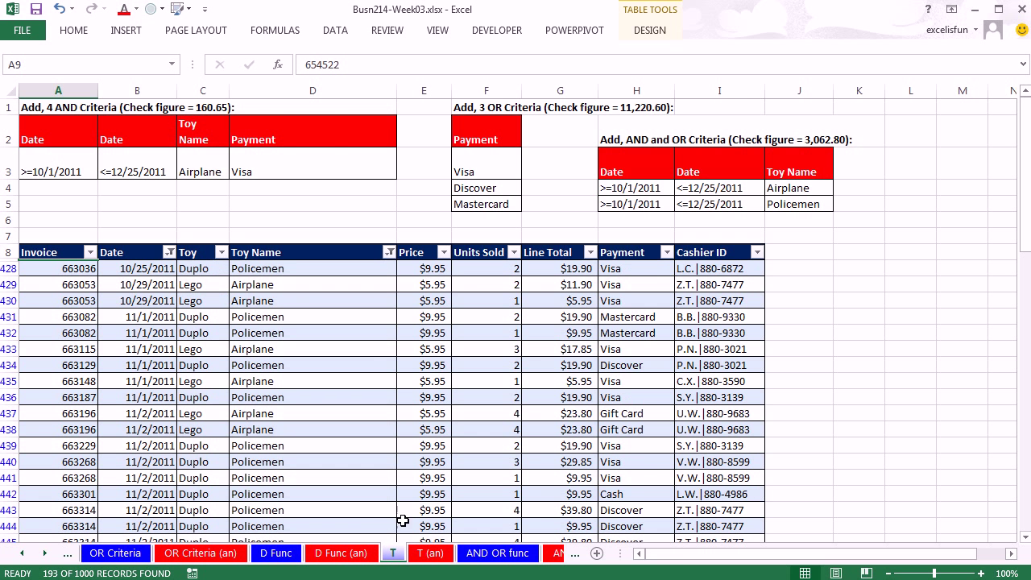
left_click(577, 350)
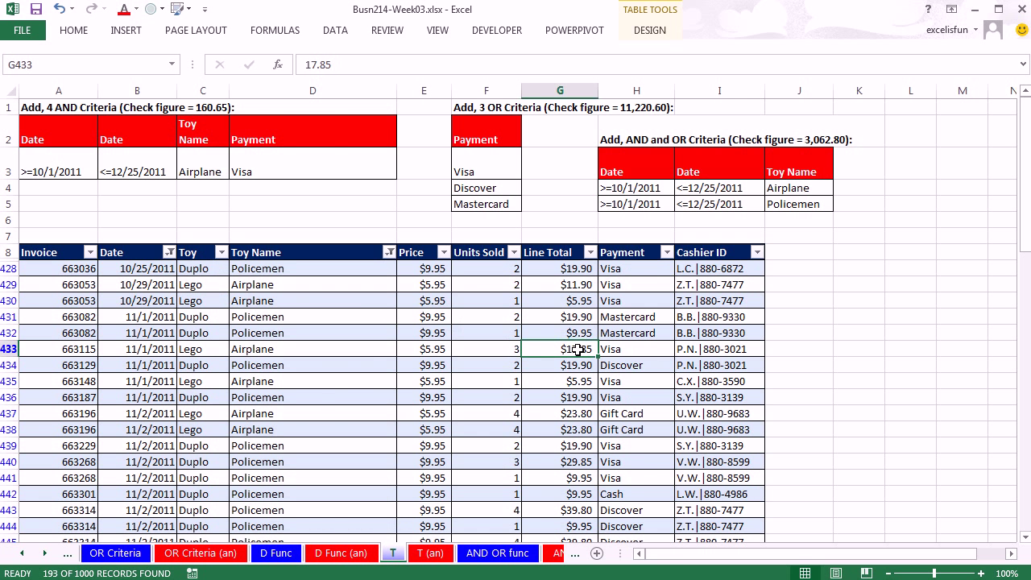
key("ctrl+Down")
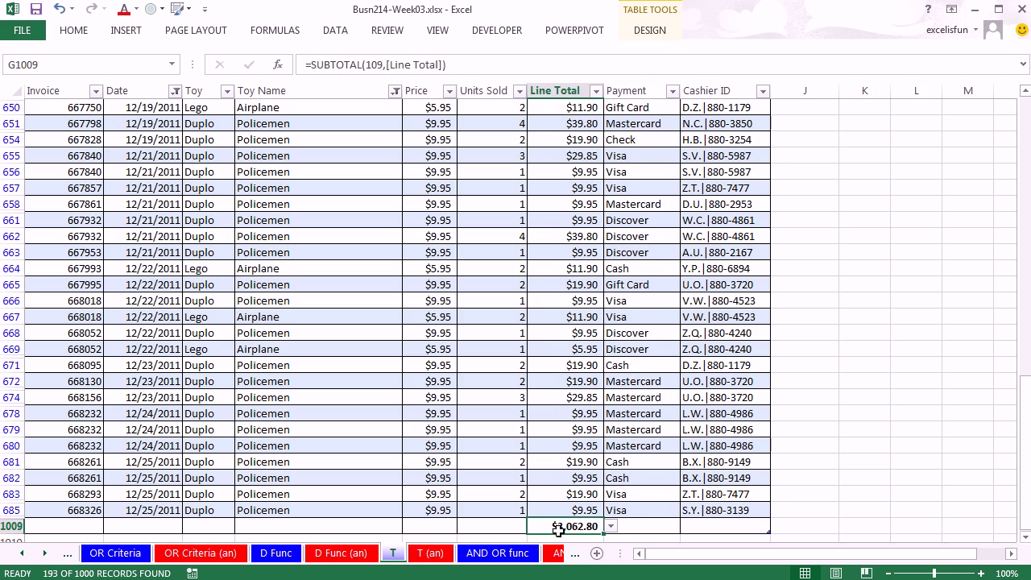
left_click(344, 554)
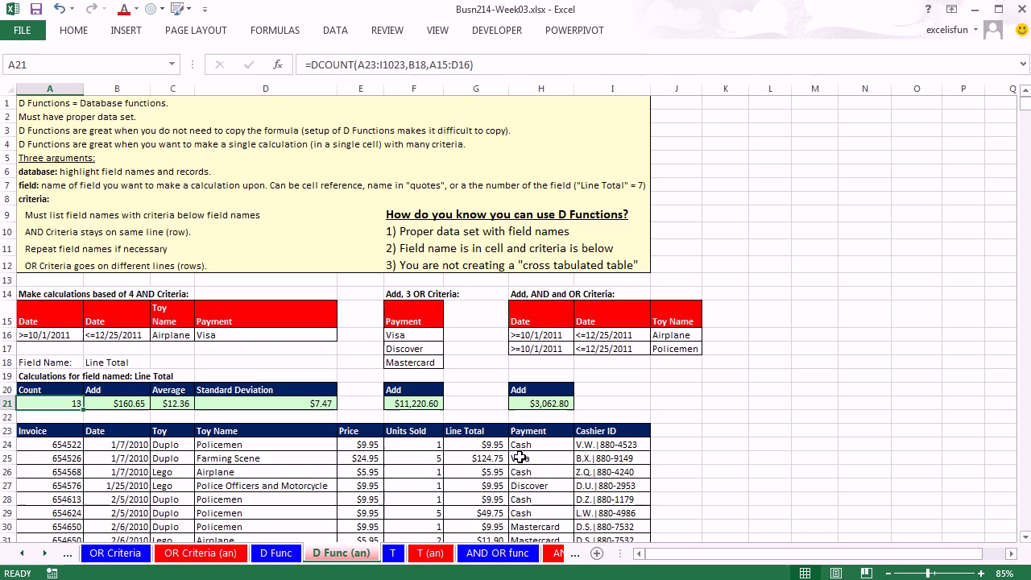
left_click(393, 553)
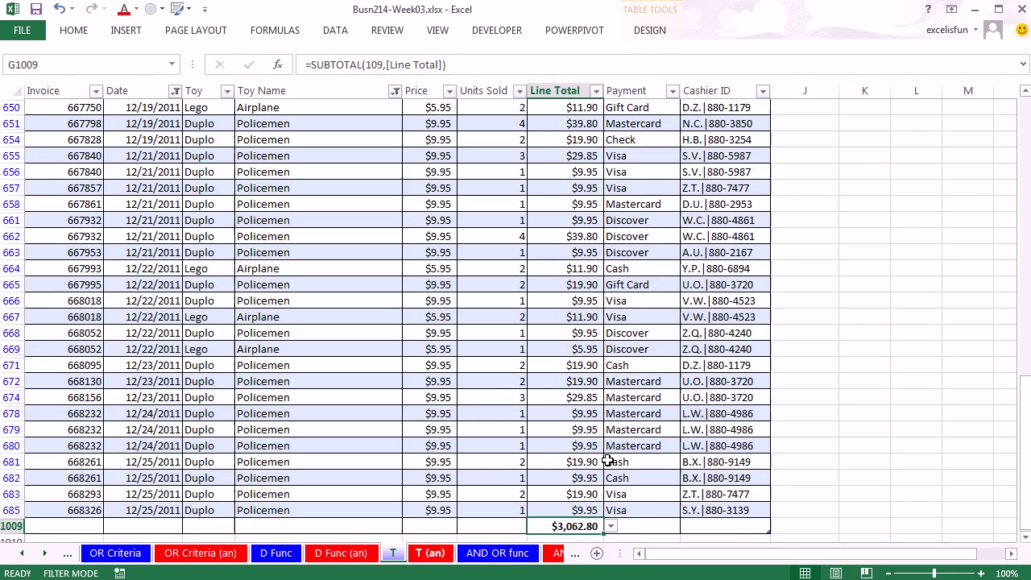
key("ctrl+Home")
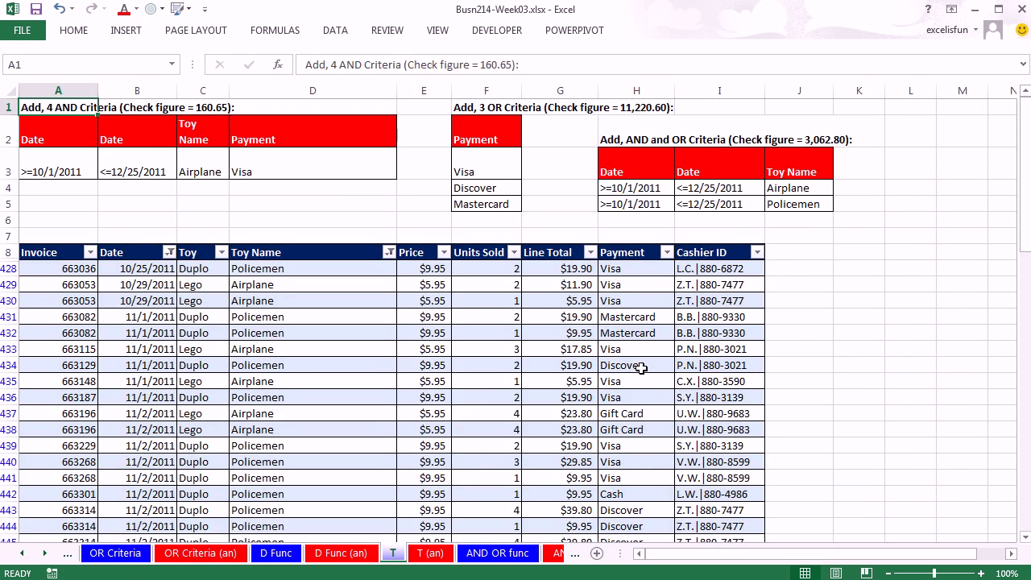
left_click(492, 278)
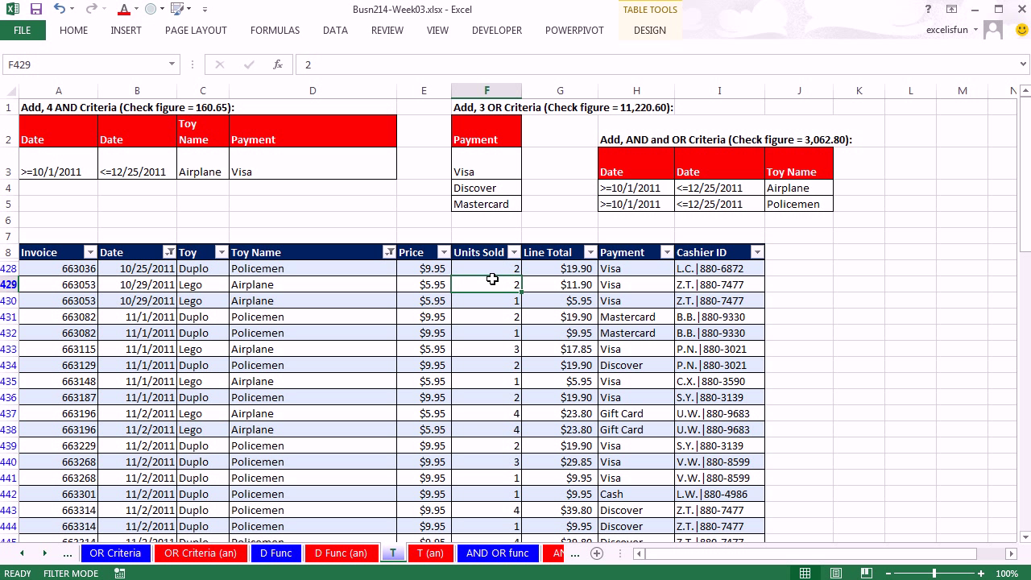